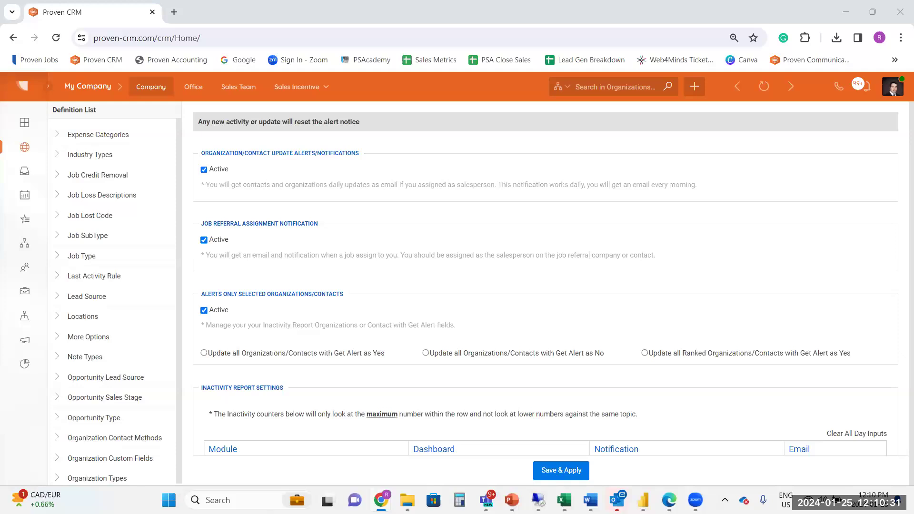
Switch to the beta Proven CRM and review how its definition list is grouped, from Sales Opportunity through Miscellaneous.
key(alt+Tab)
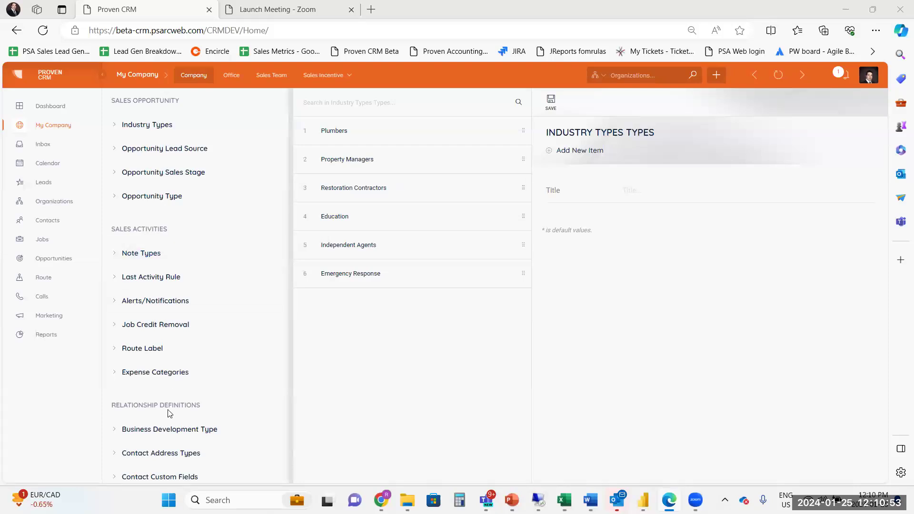
scroll(157, 419, down, 5)
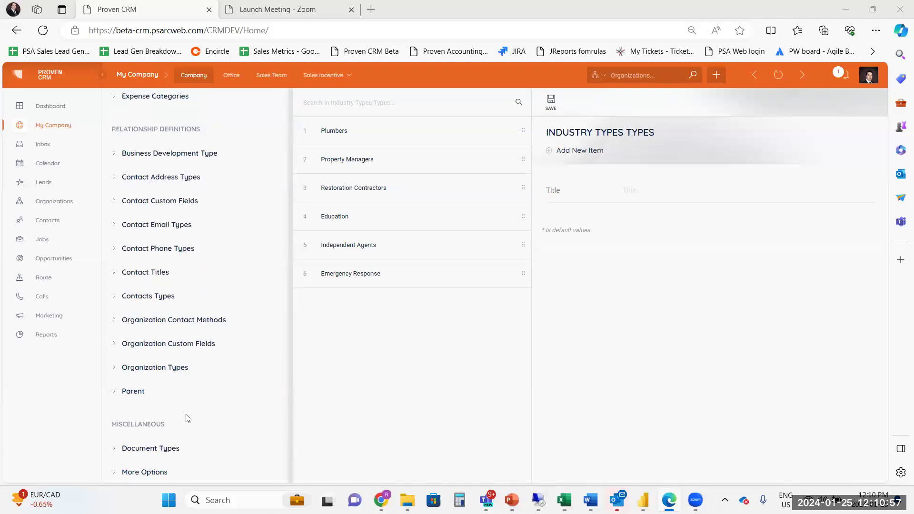
scroll(186, 417, up, 4)
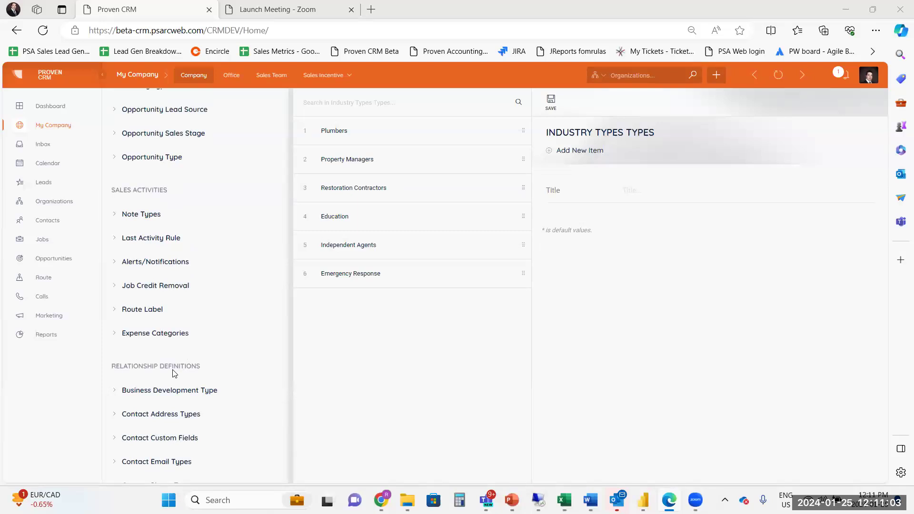
scroll(219, 227, up, 1)
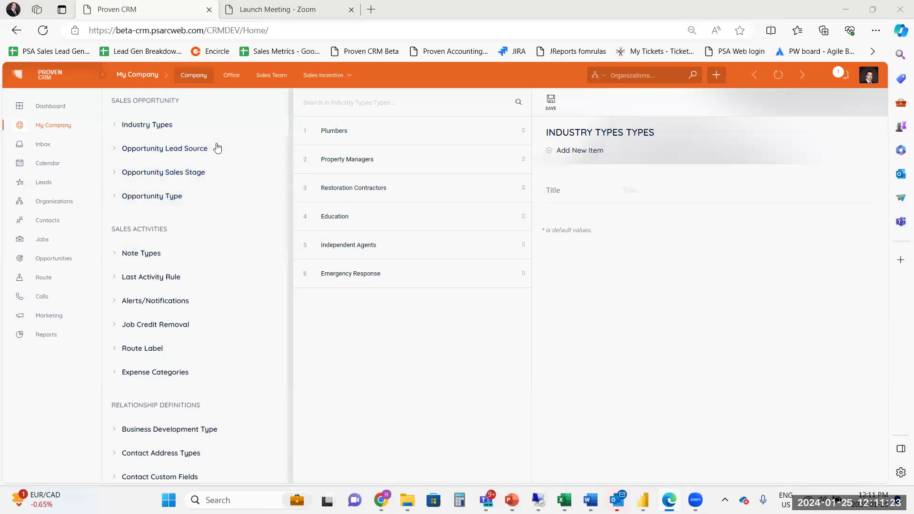
key(alt+Tab)
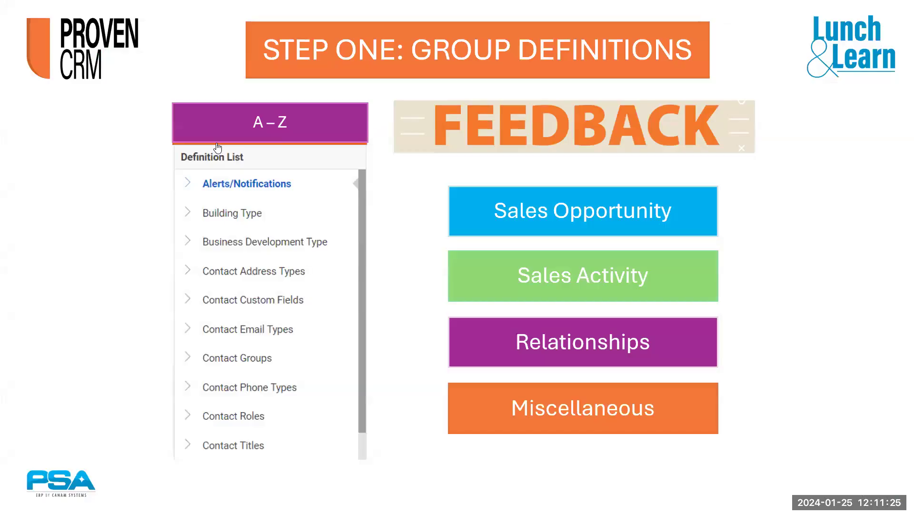
click(800, 307)
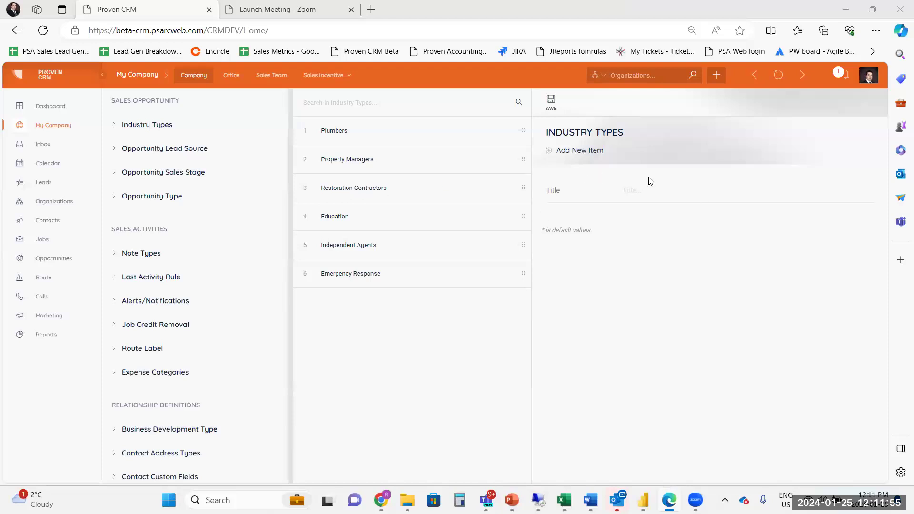
Add an industry type titled Adjusters and move it to the first position in the Industry Types list.
click(645, 193)
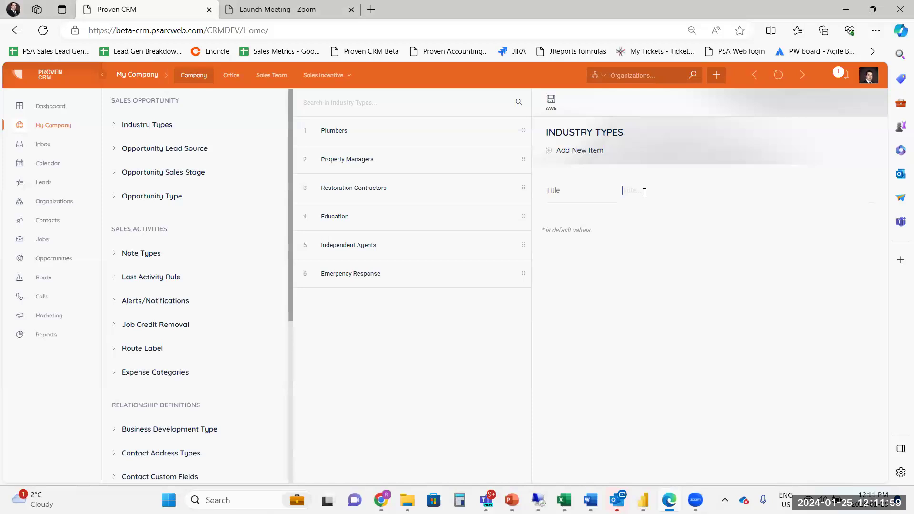
text(Adu)
key(BackSpace)
text(justers)
click(551, 101)
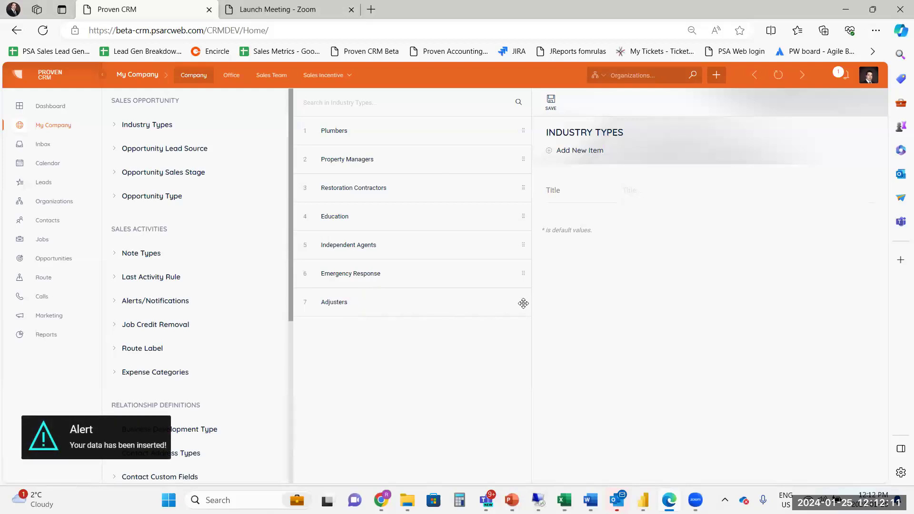
drag(514, 293, 512, 125)
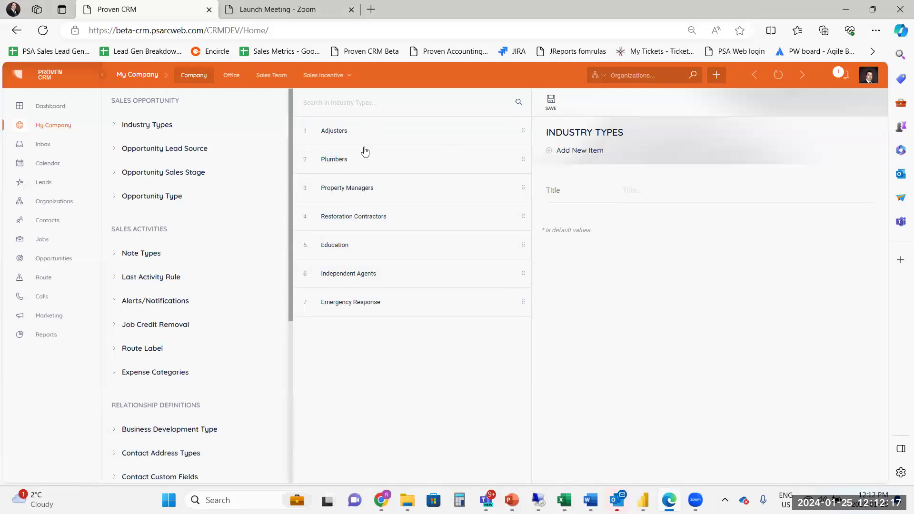
Start the missing sales stage setup for Adjusters from Opportunities and save a stage titled Prospecting.
click(49, 265)
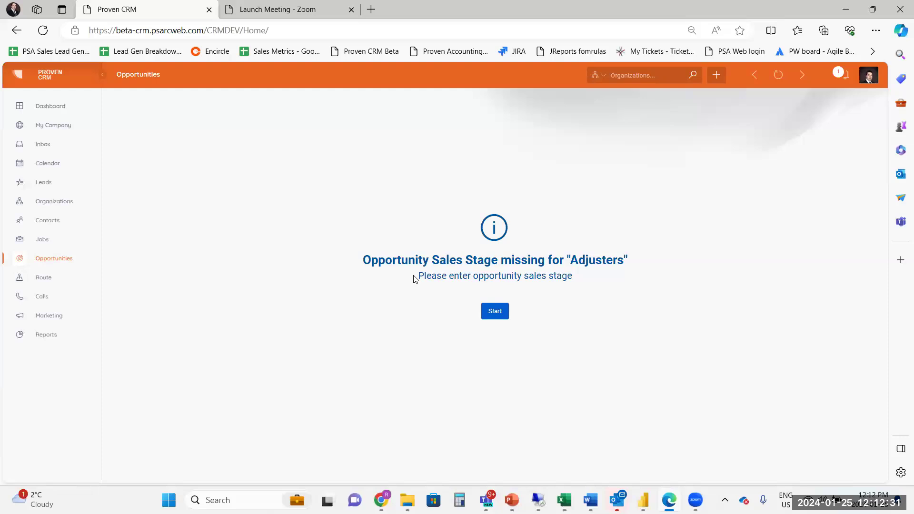
click(495, 312)
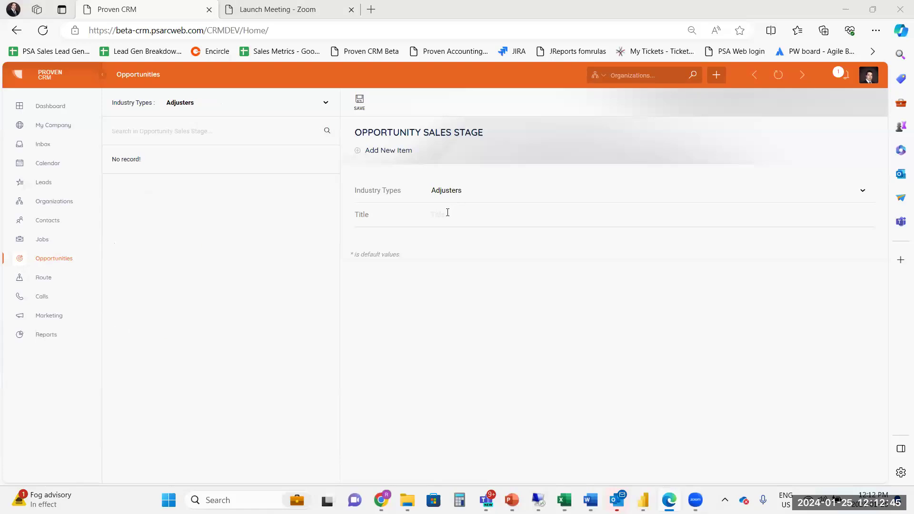
click(447, 213)
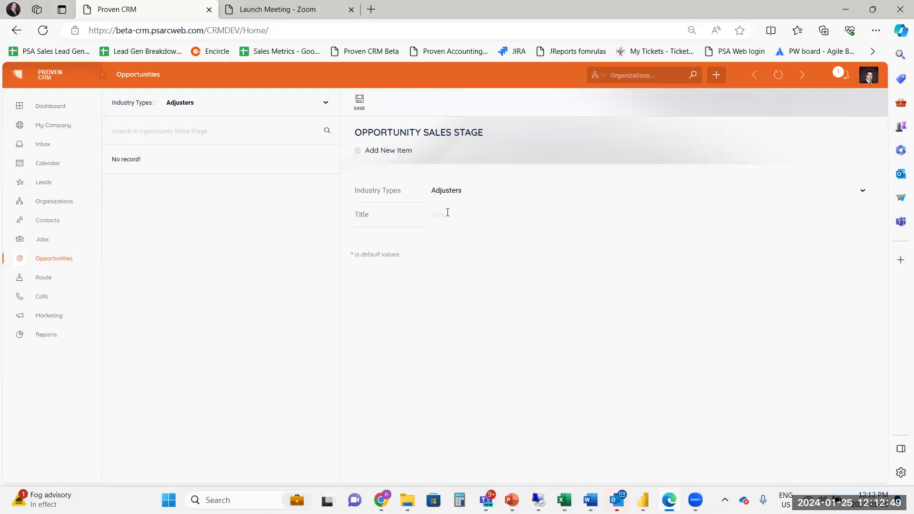
text(Prospecting)
click(364, 108)
Add a second Adjusters sales stage titled Initial Call, correcting the spelling before saving it.
text(Inital Call)
double_click(436, 215)
right_click(436, 219)
click(471, 231)
click(362, 104)
Compare the opportunity sales stages defined for the Plumbers and Property Managers industry types.
click(324, 102)
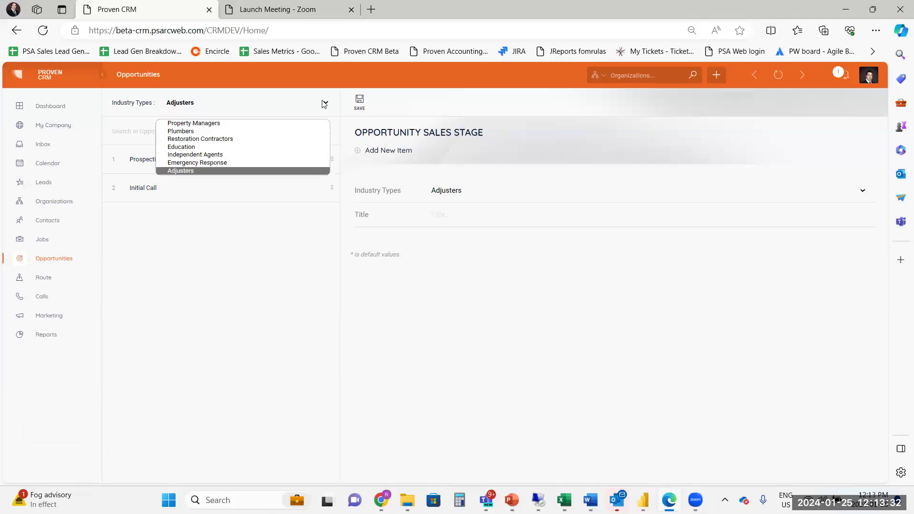
click(188, 132)
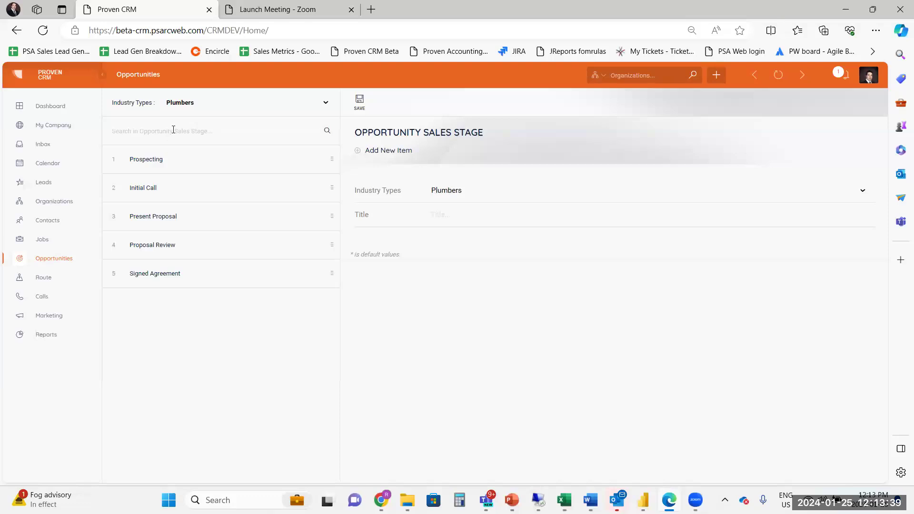
click(188, 110)
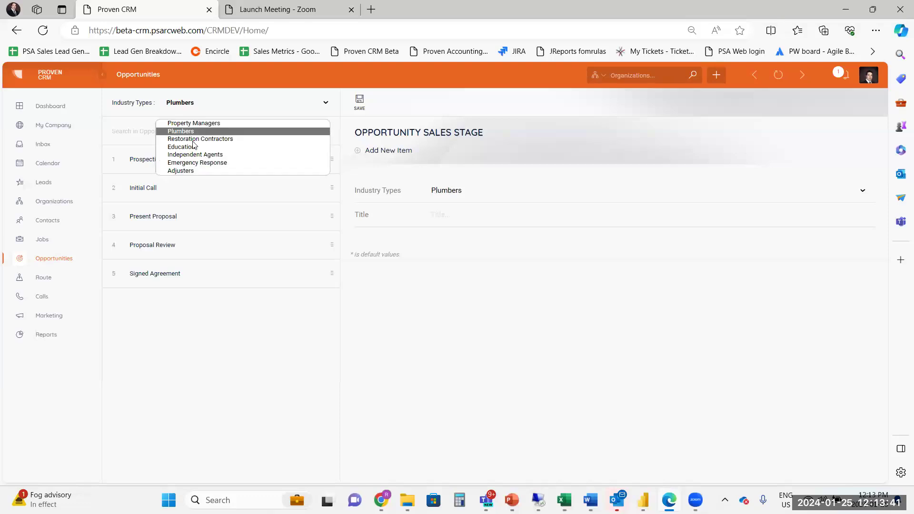
click(189, 125)
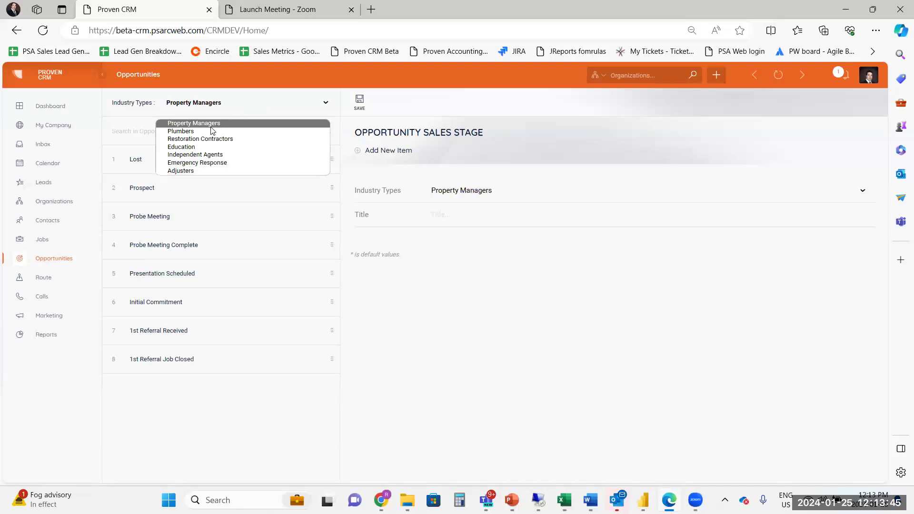
Open the form items of the Plumbers' Prospecting stage and name a new field Direct Phone Number.
click(197, 132)
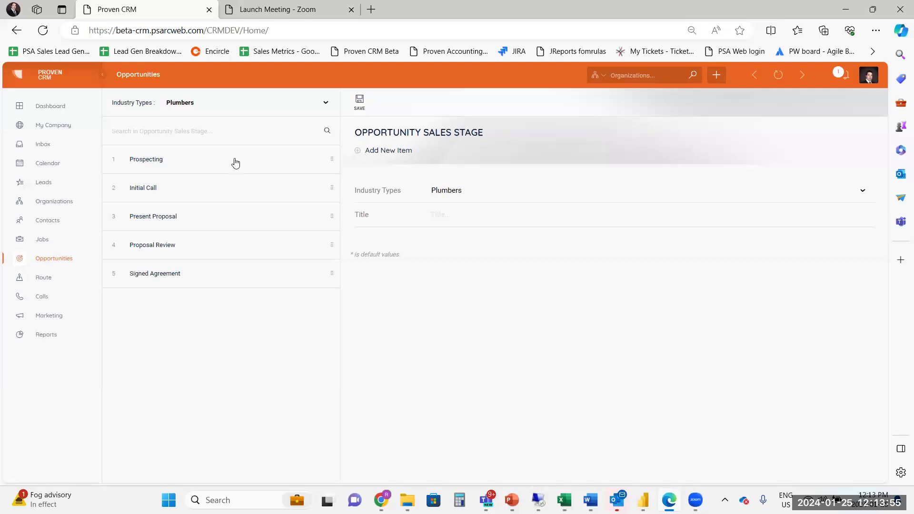
click(171, 170)
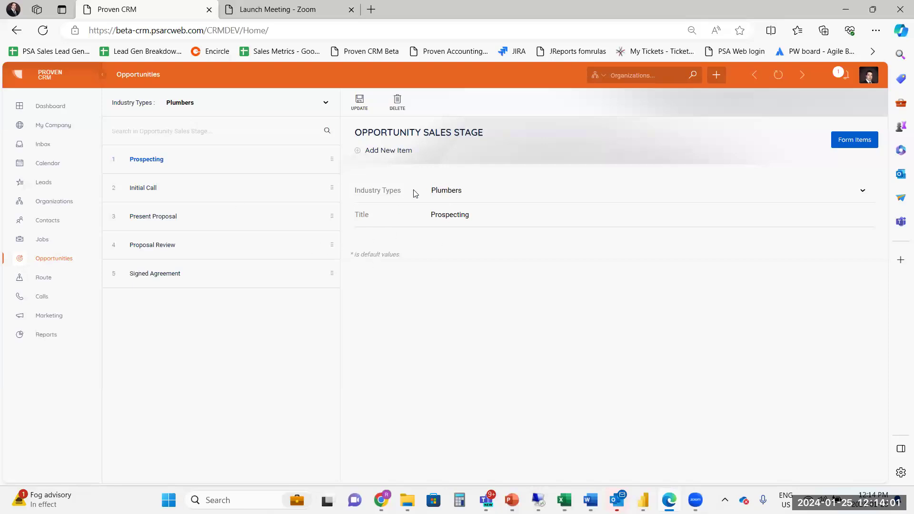
click(850, 144)
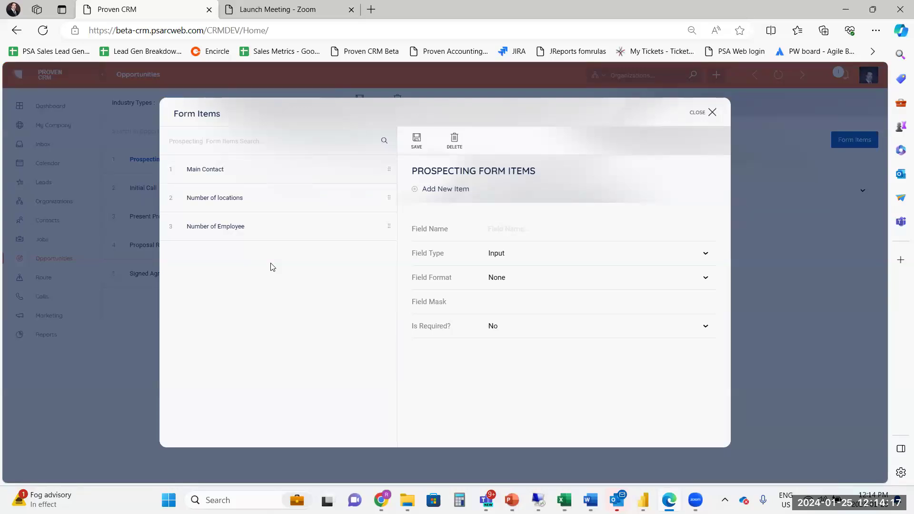
click(513, 229)
text(Direct Phone Number)
click(689, 278)
click(696, 257)
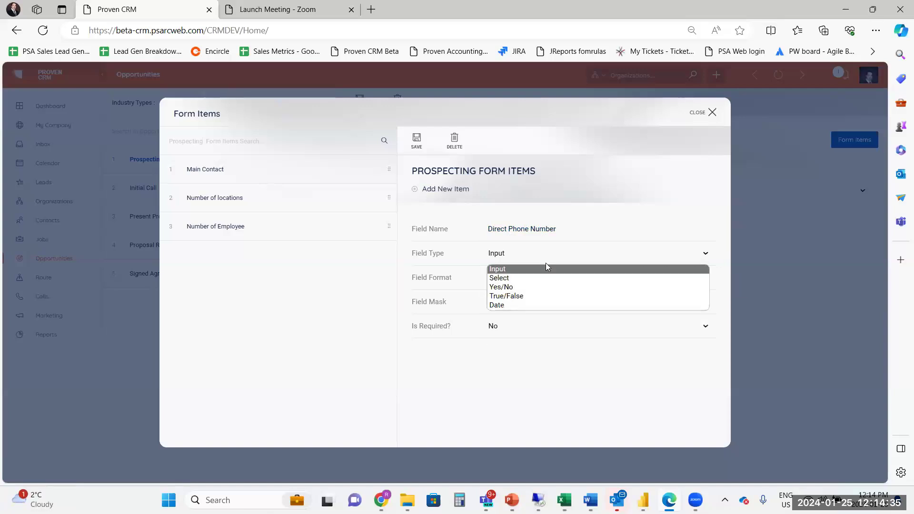
click(511, 277)
click(504, 304)
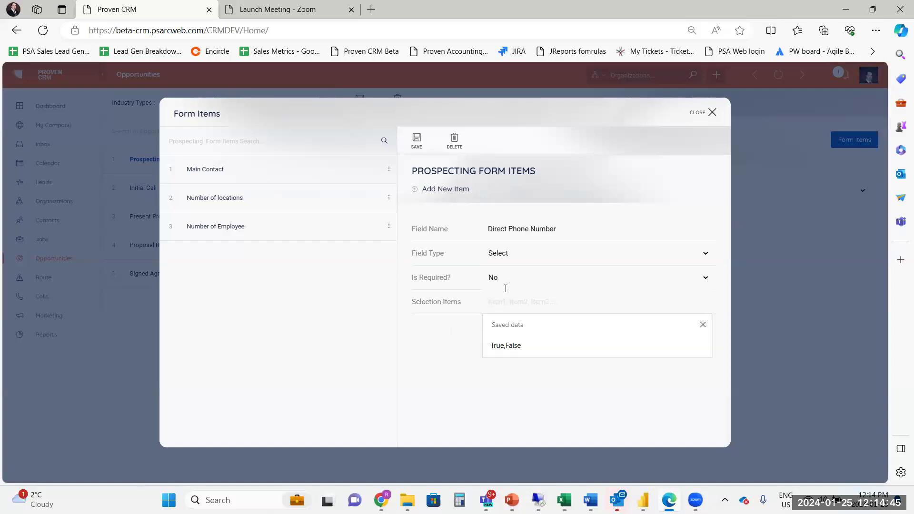
click(506, 255)
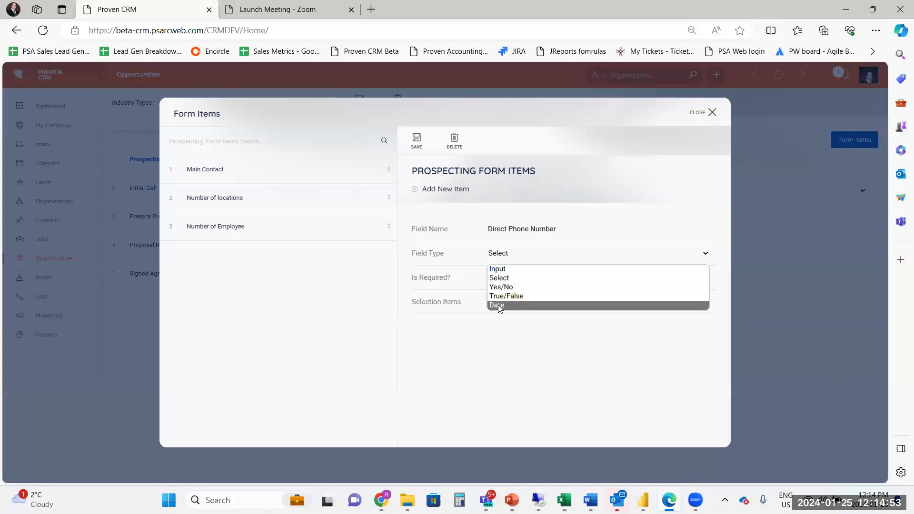
click(532, 343)
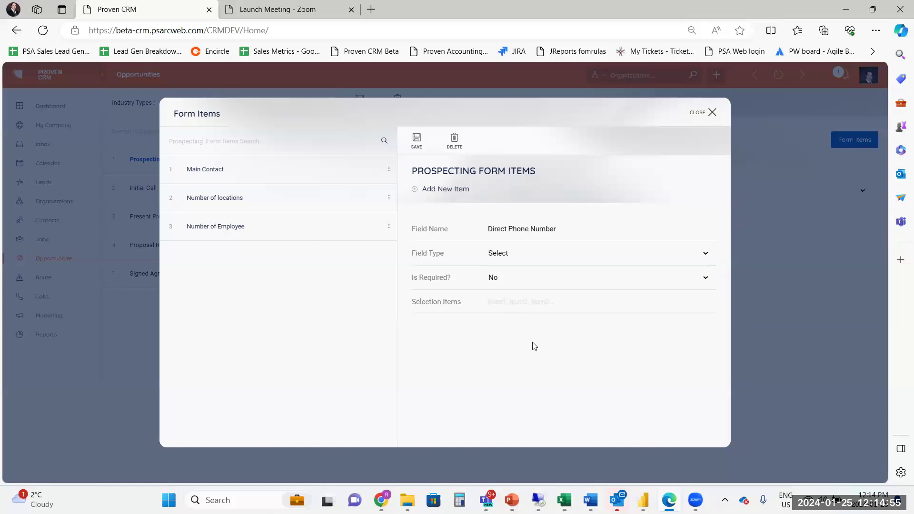
click(513, 259)
click(503, 271)
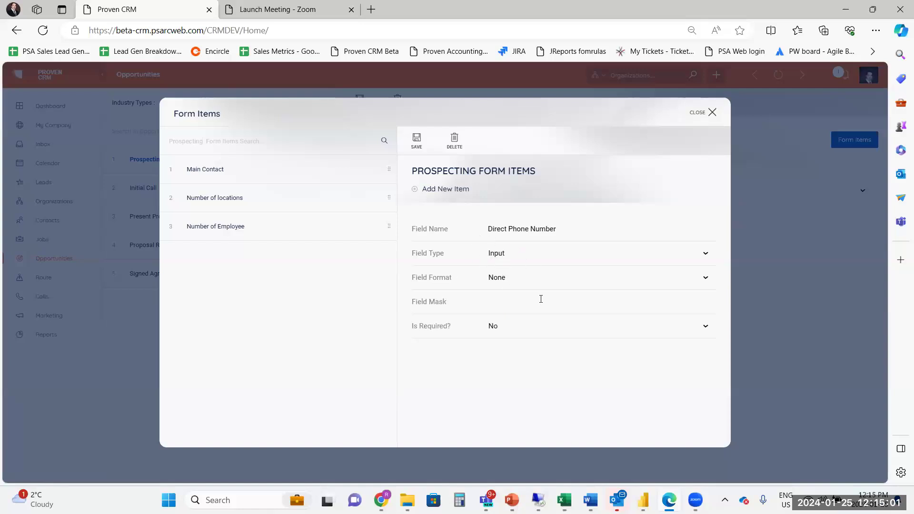
Set the Direct Phone Number field's format to Phone and save it as a non-required form item.
click(702, 284)
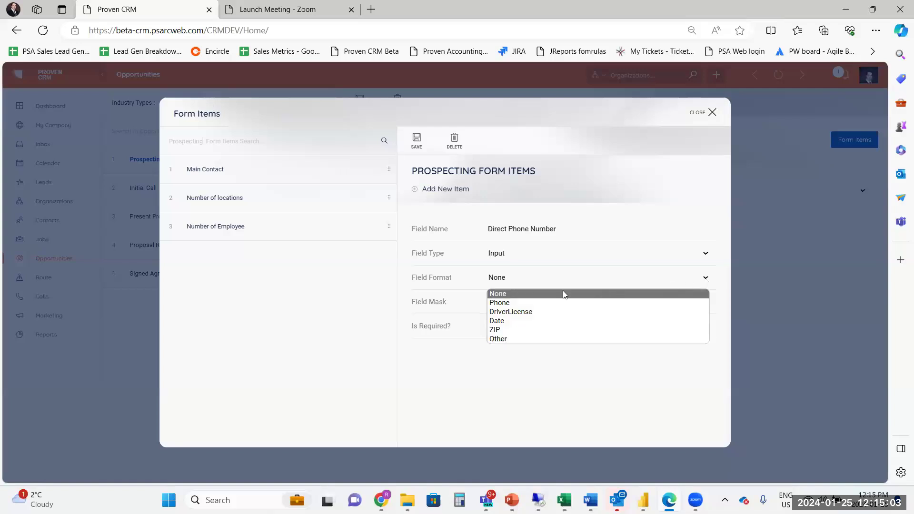
click(504, 304)
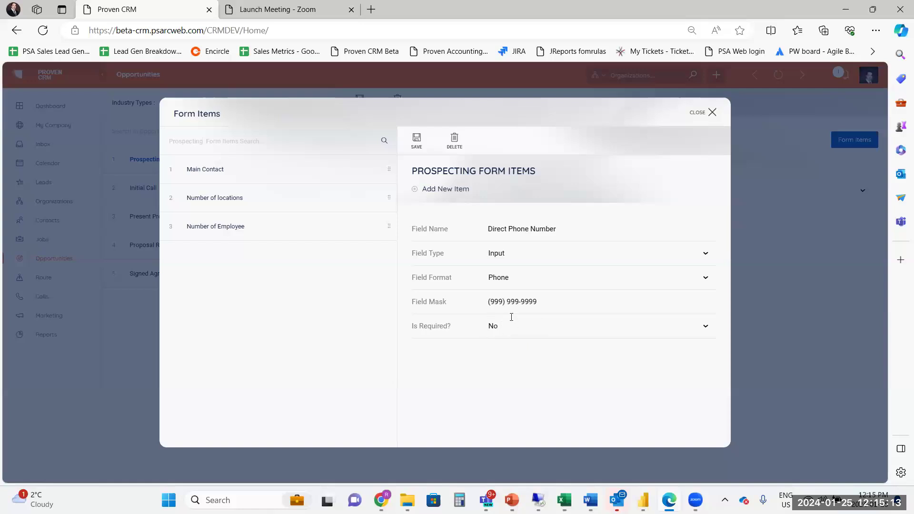
click(501, 328)
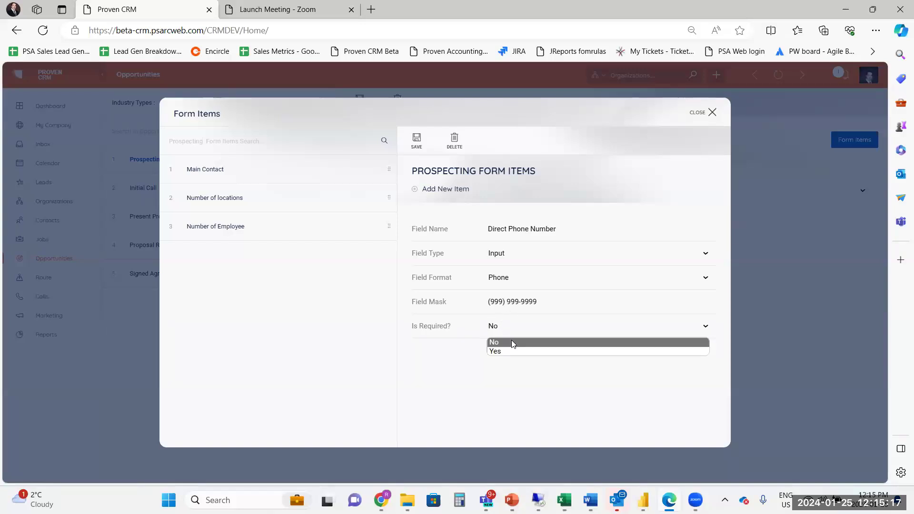
click(504, 328)
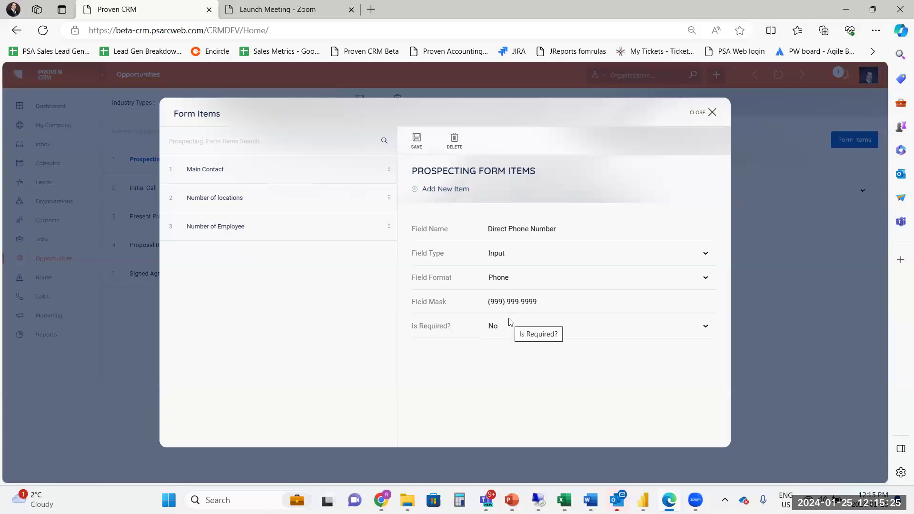
click(417, 141)
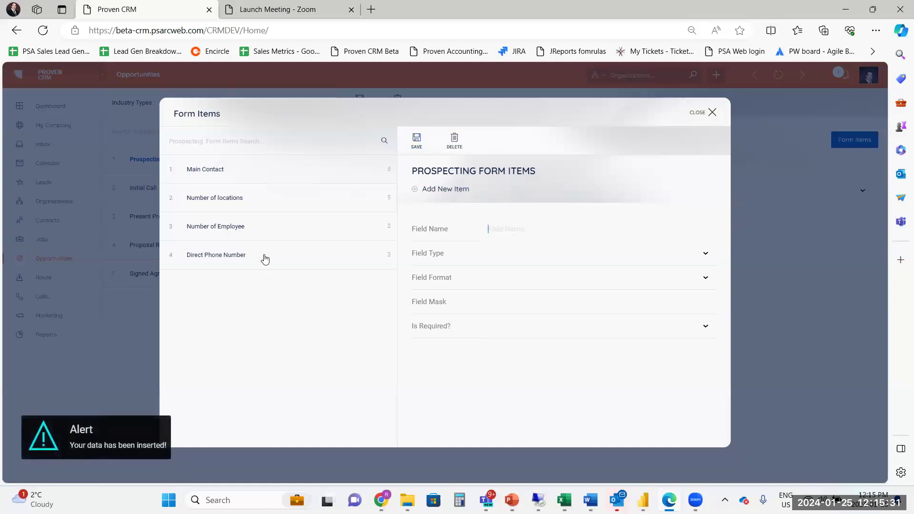
Rename the Number of Employee form item to Number of Employees and save the change.
click(273, 231)
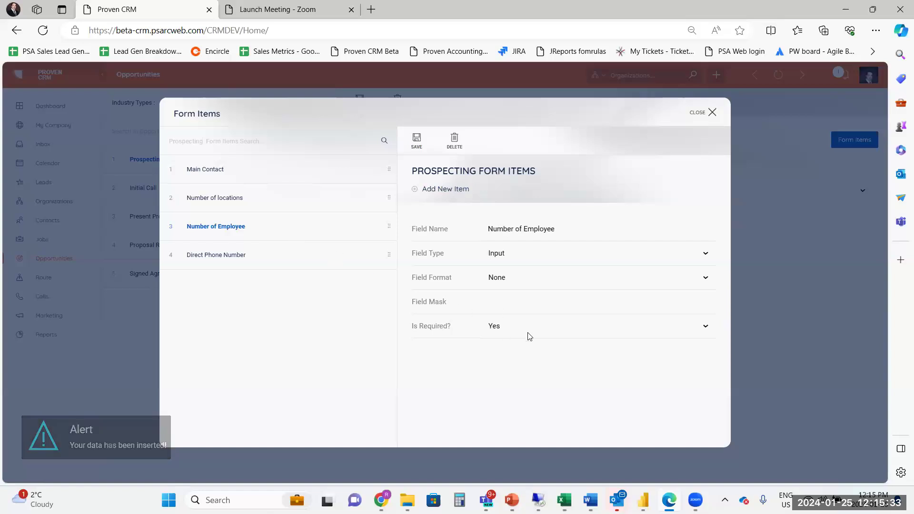
click(564, 231)
text(s)
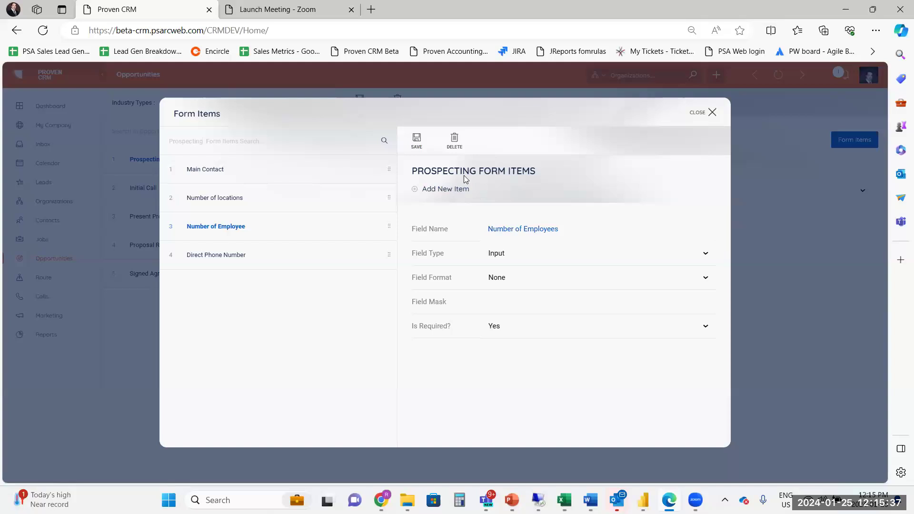
click(417, 139)
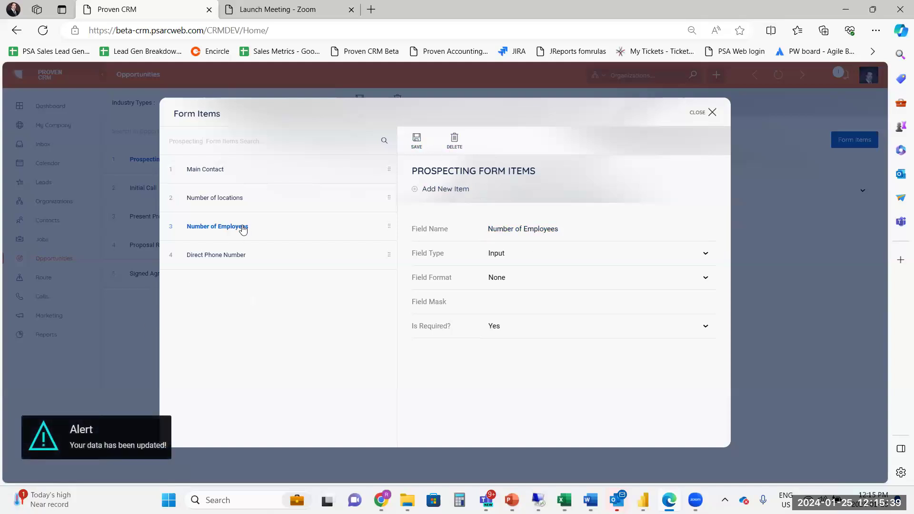
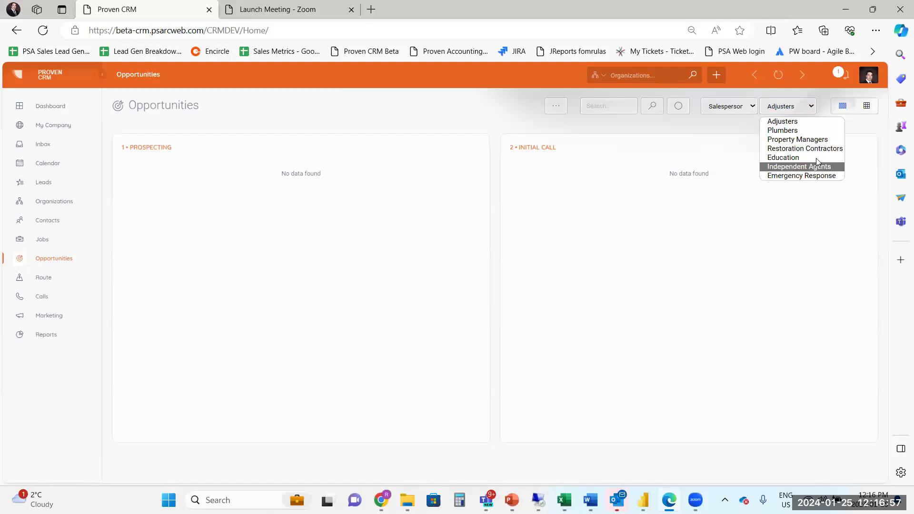
Show the opportunities board for the Plumbers industry type and examine its sales stages and deal cards.
click(794, 131)
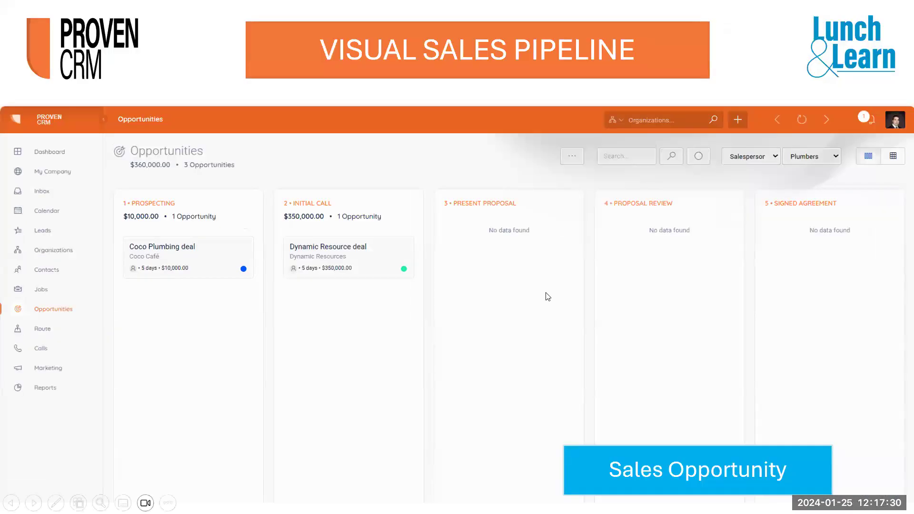
click(546, 293)
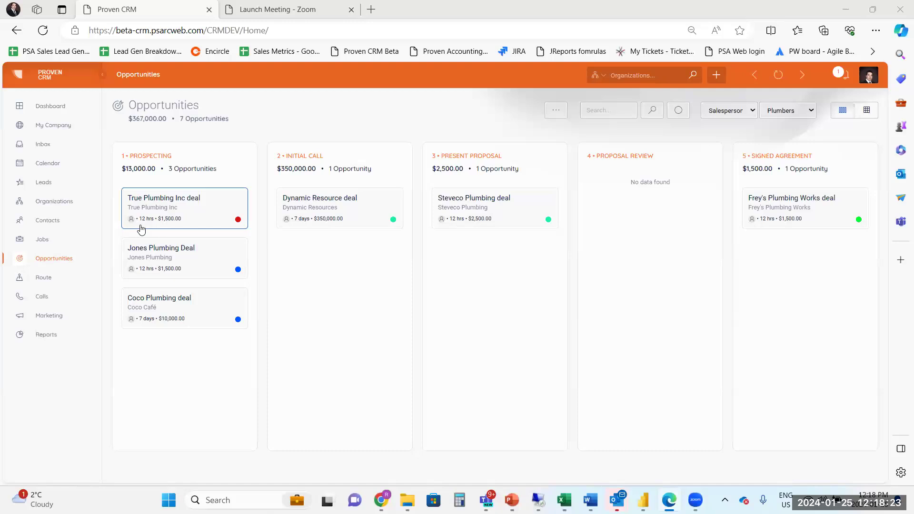
mouse_move(132, 224)
click(744, 112)
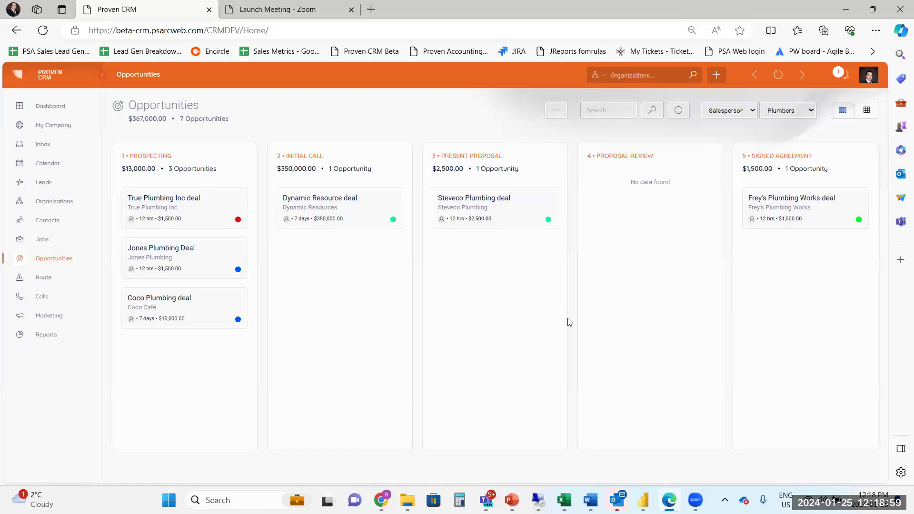
Start a new opportunity for the organization ZabuChicken and name it Zabu Chicken deal.
click(556, 113)
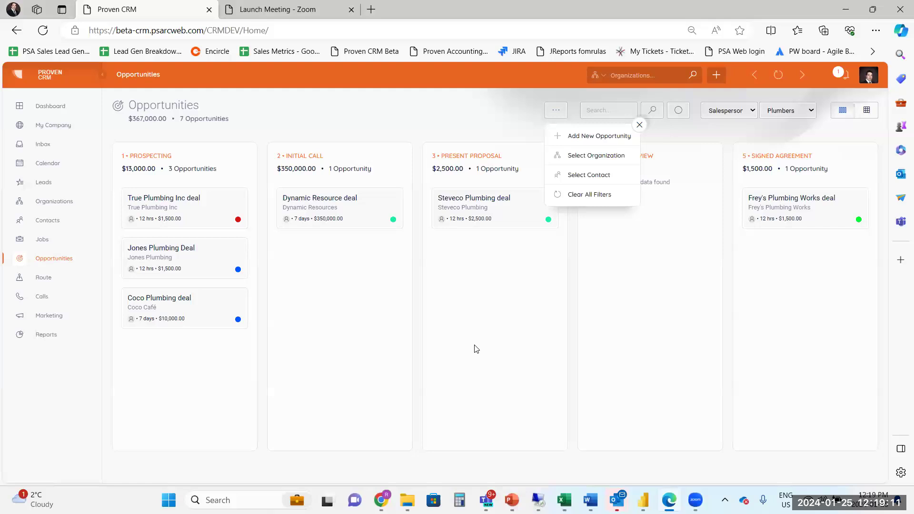
click(590, 136)
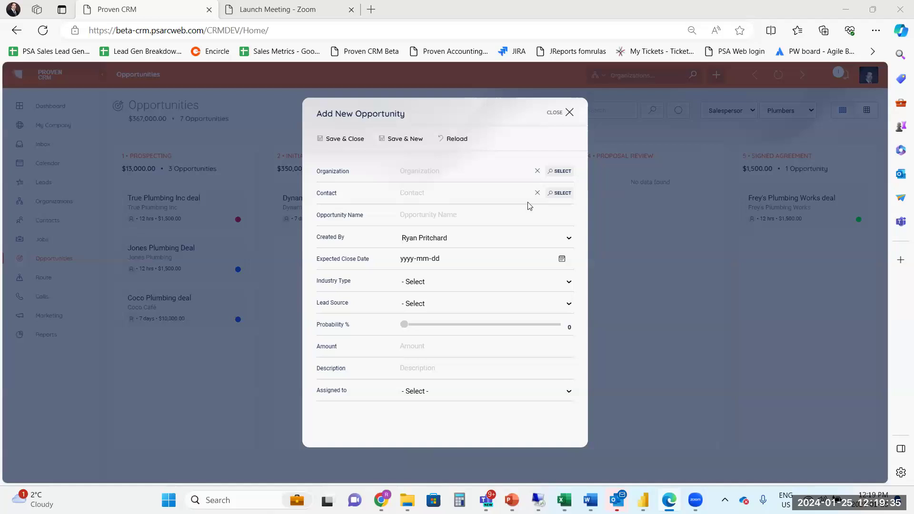
click(417, 175)
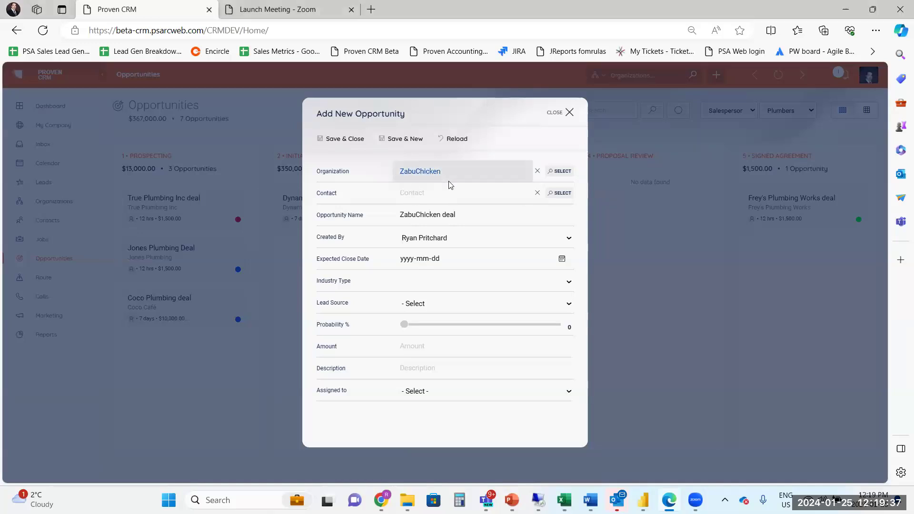
click(410, 212)
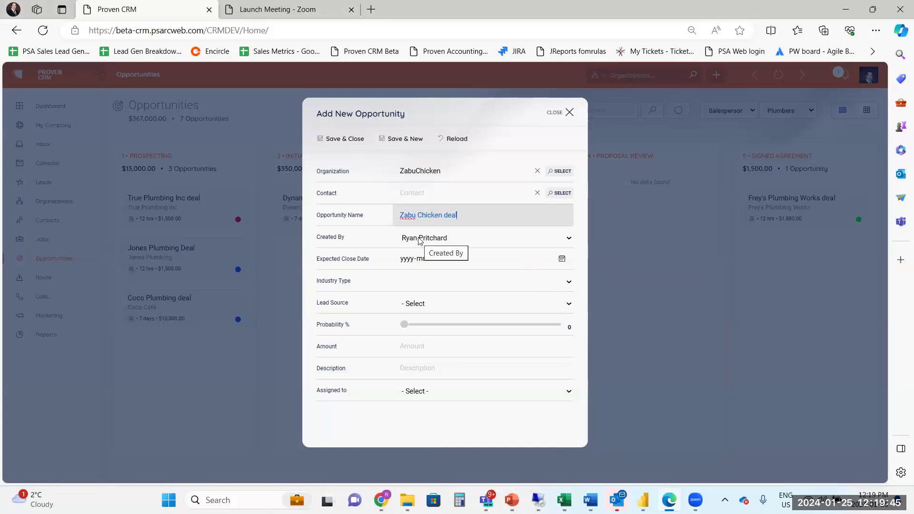
Set the new opportunity's expected close date to 2024-01-25 and its industry type to Plumbers.
click(562, 259)
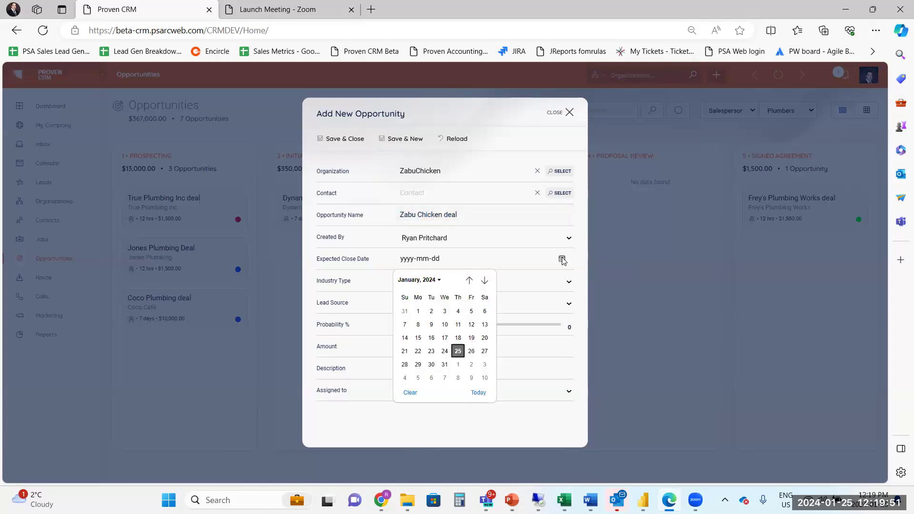
click(457, 354)
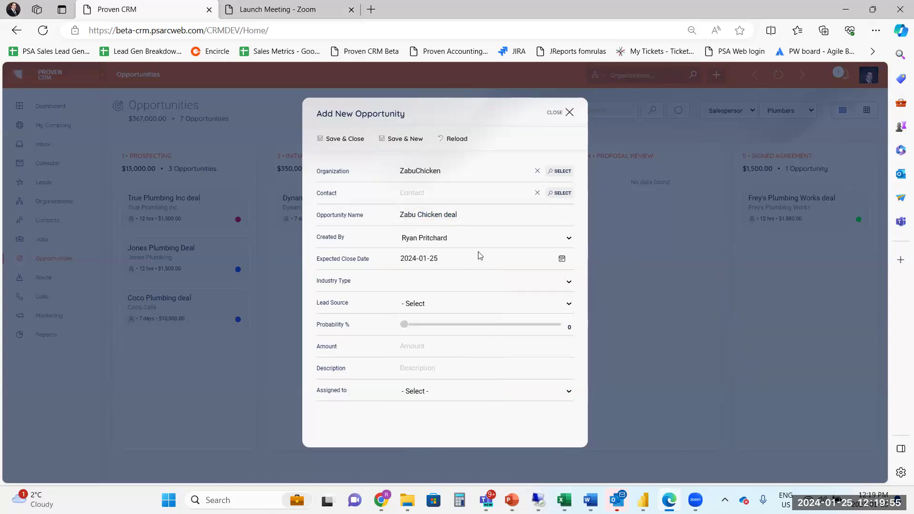
click(570, 283)
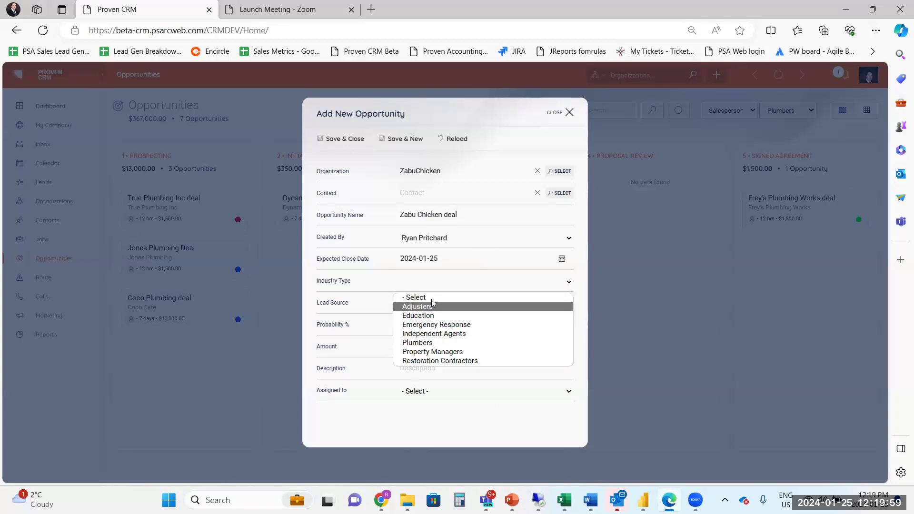
click(432, 344)
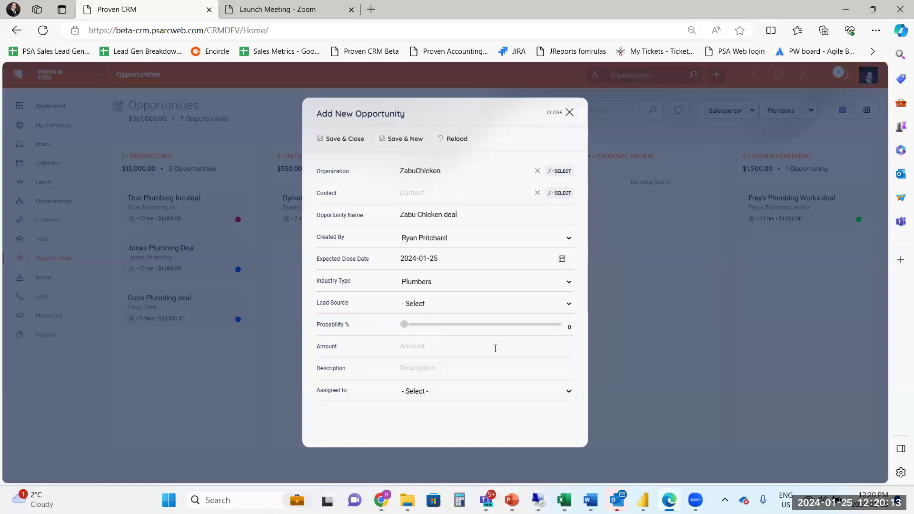
Set the opportunity's lead source to Cold Call, assign it to the salesperson and save it.
click(571, 305)
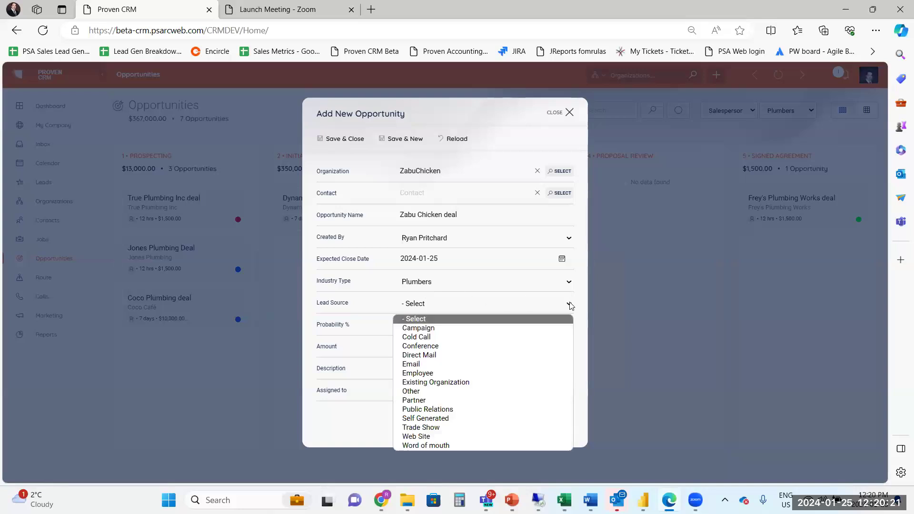
click(418, 337)
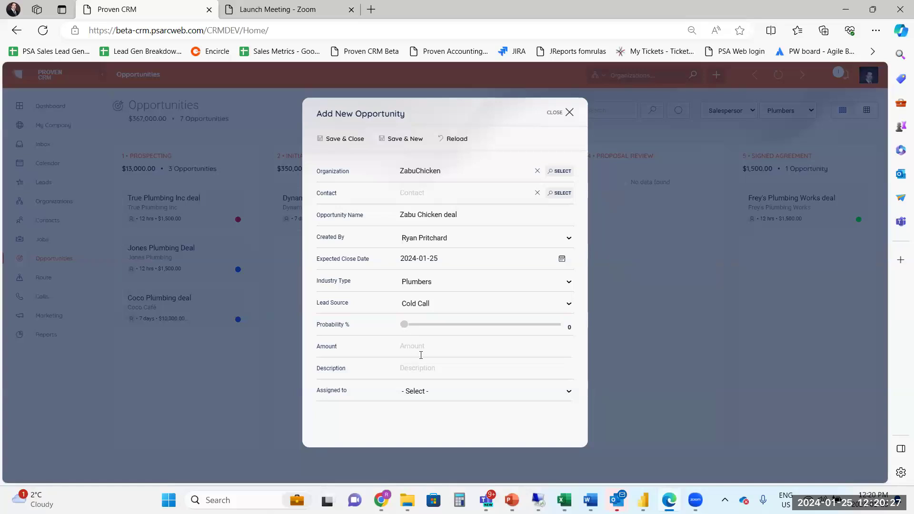
click(424, 391)
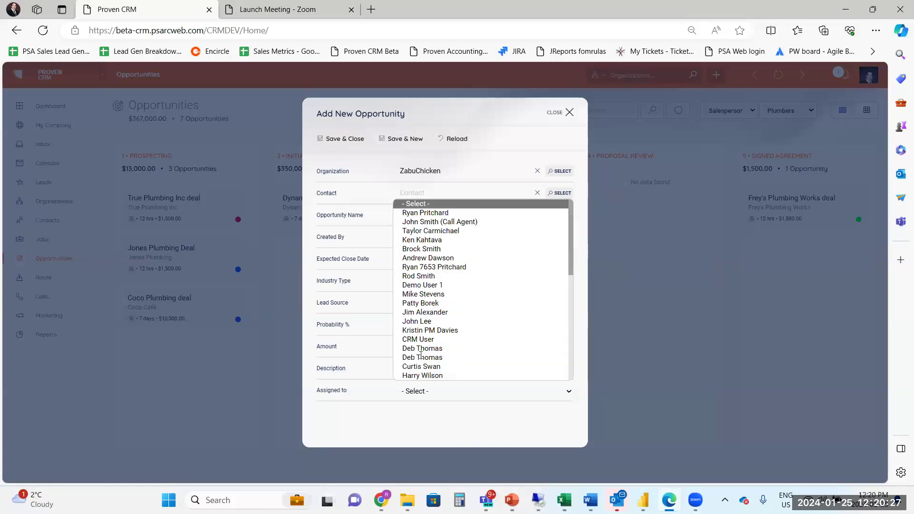
click(441, 213)
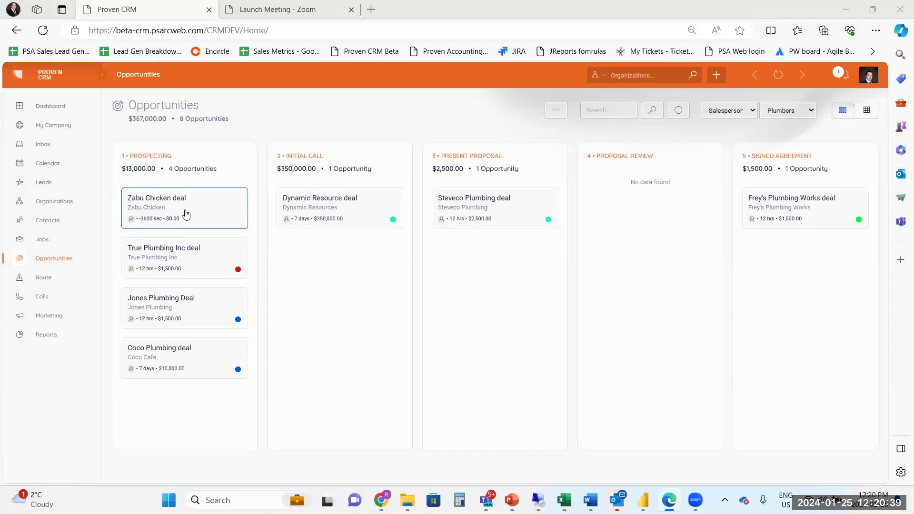
Review the details of the Zabu Chicken deal and close them.
click(169, 206)
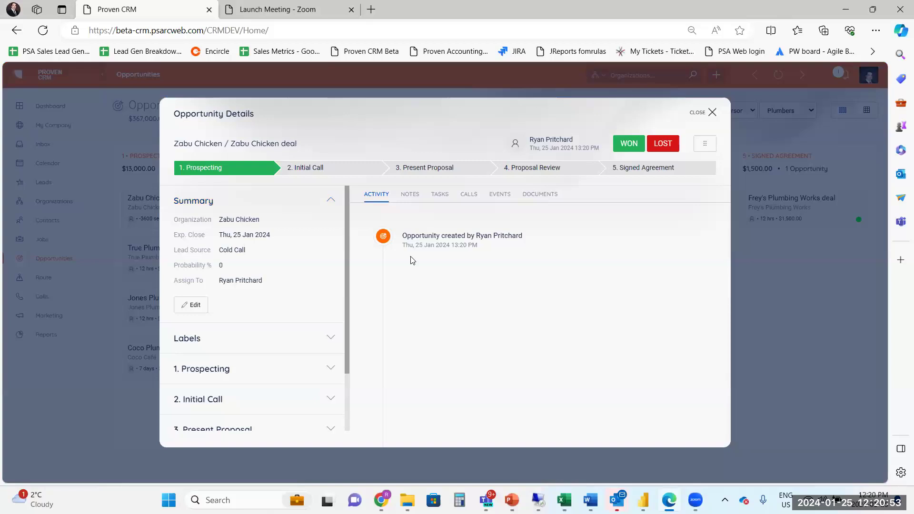
click(712, 113)
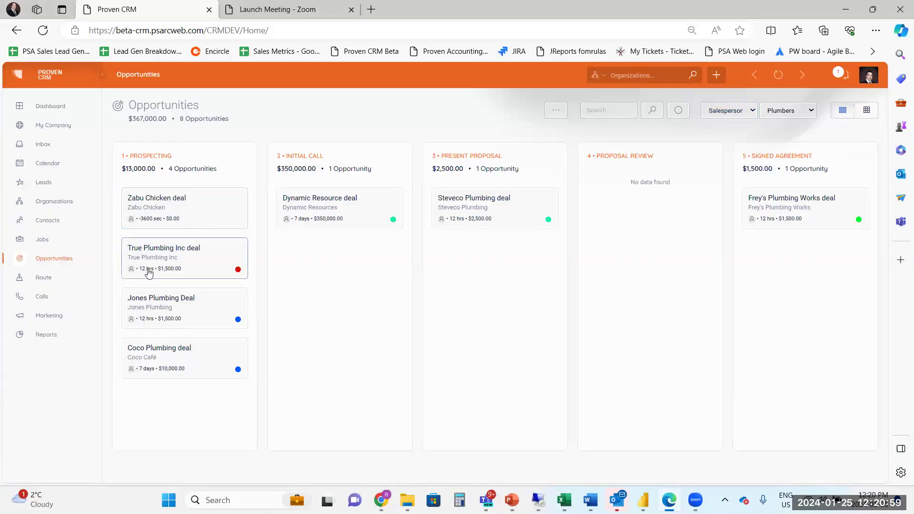
Move the True Plumbing Inc deal from Prospecting to Initial Call and enter the main contact's full name in the stage form.
drag(151, 261, 317, 266)
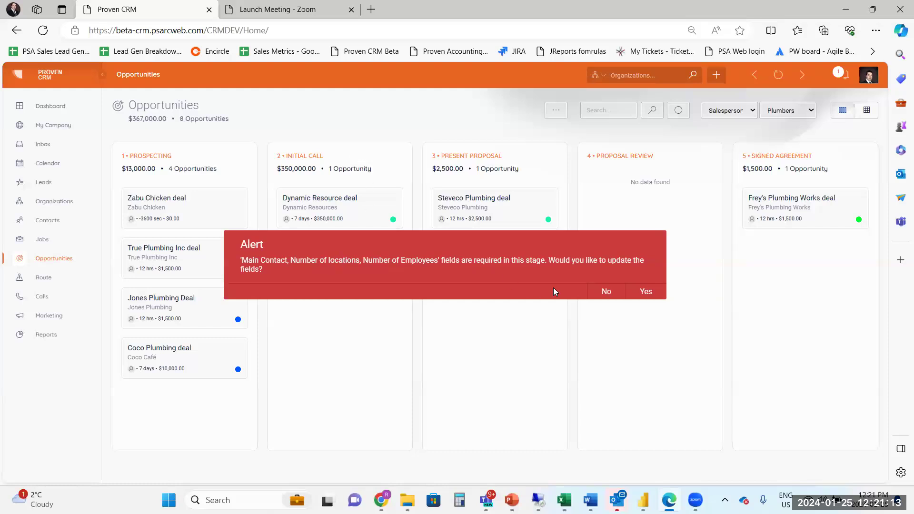
click(647, 293)
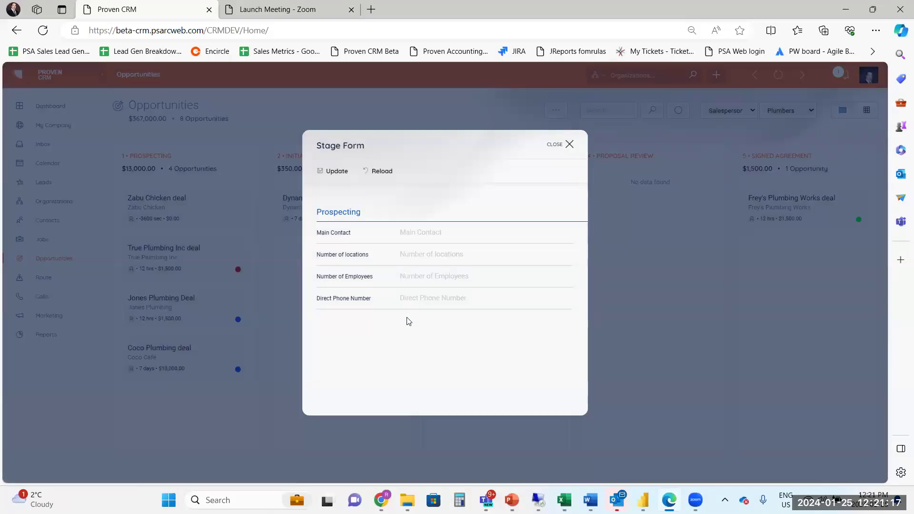
click(412, 235)
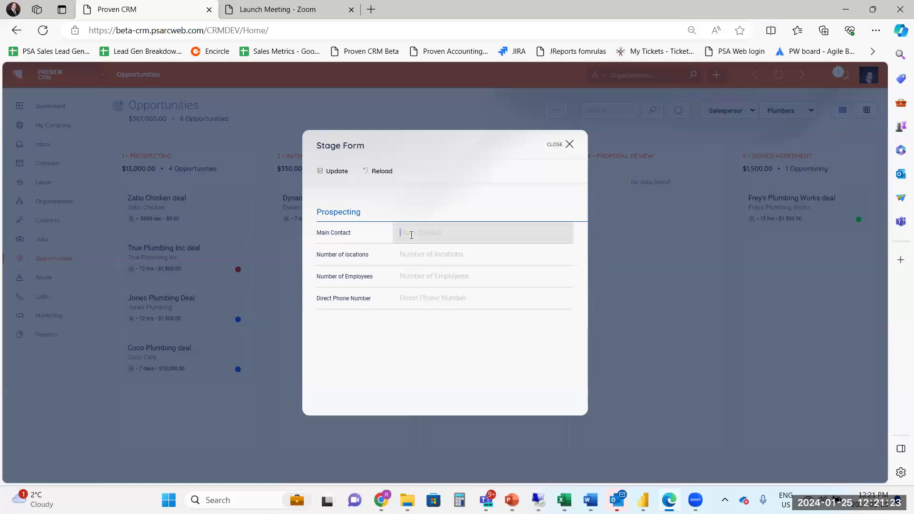
text(John SMith)
key(Left)
key(Left)
key(Left)
key(Left)
key(BackSpace)
text(m)
Fill in the Prospecting stage form with 1 location, 15 employees and the direct phone number.
click(424, 256)
text(1)
click(436, 280)
text(15)
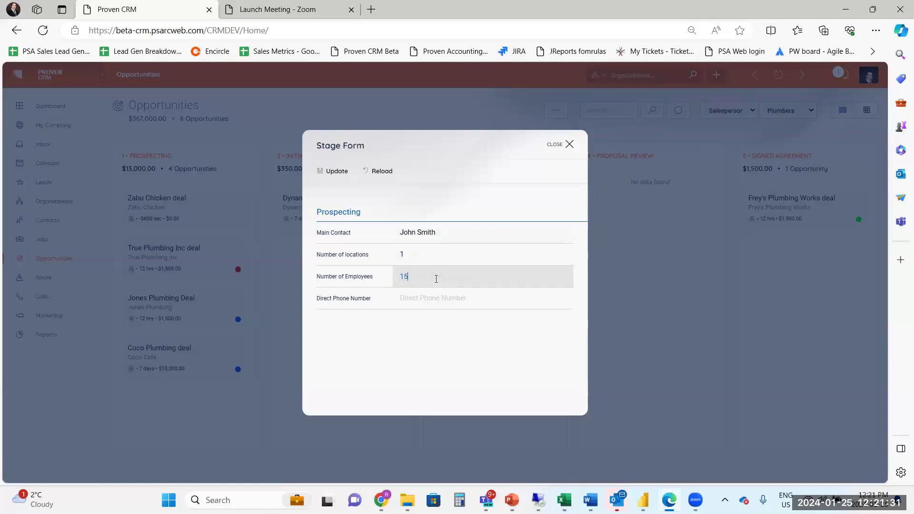
click(423, 299)
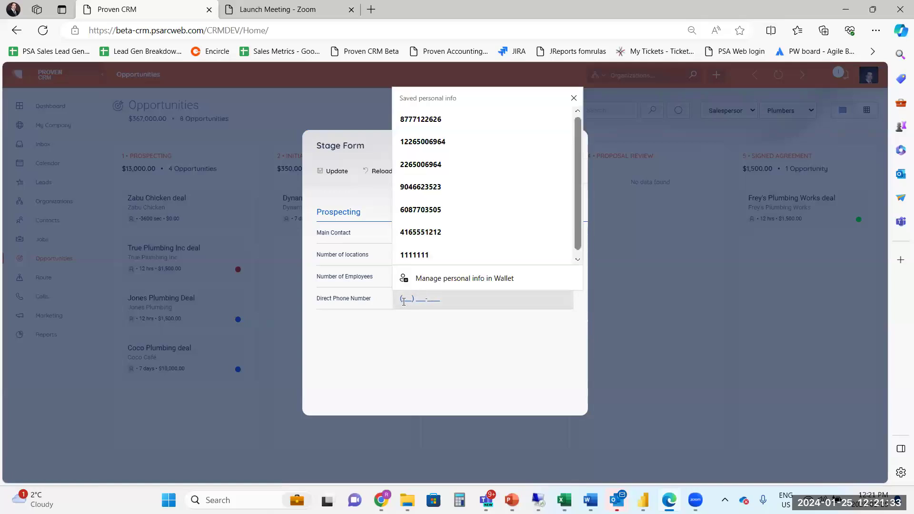
click(404, 302)
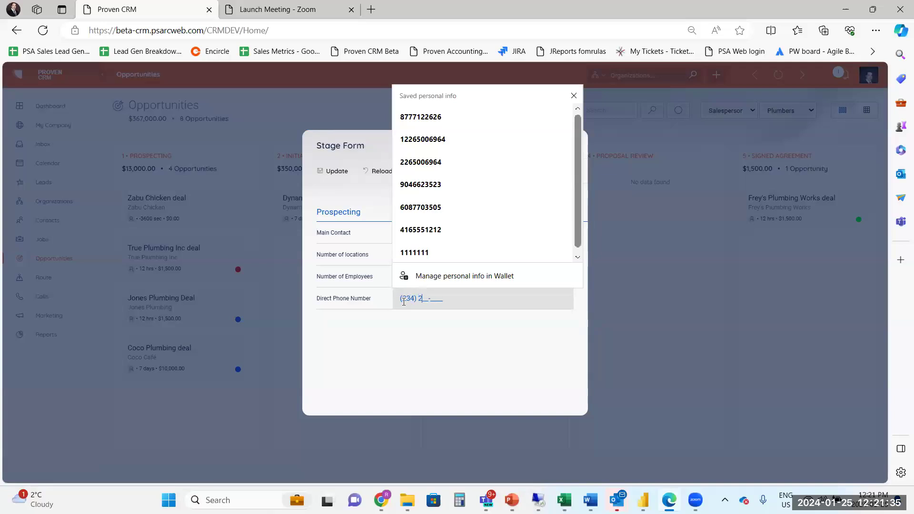
click(435, 347)
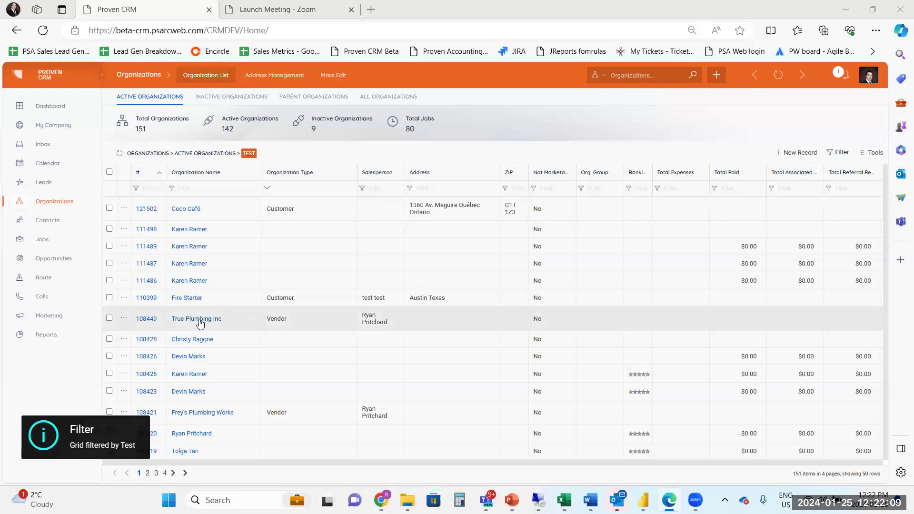
Open the True Plumbing Inc organization and view its opportunities for the Plumbers industry type.
click(200, 320)
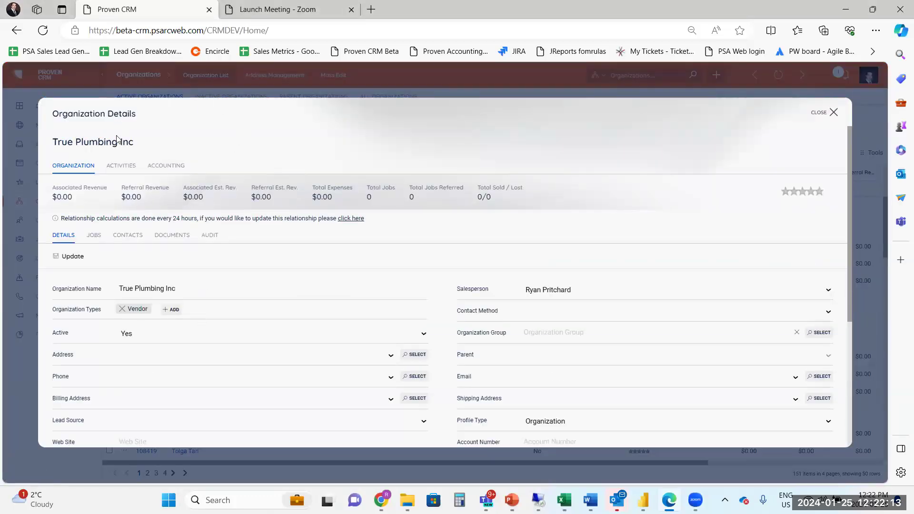
click(126, 167)
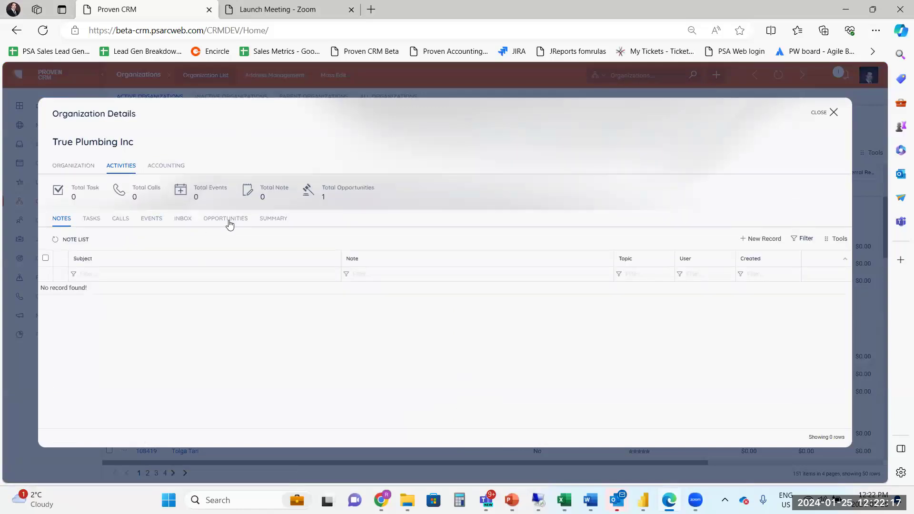
click(227, 220)
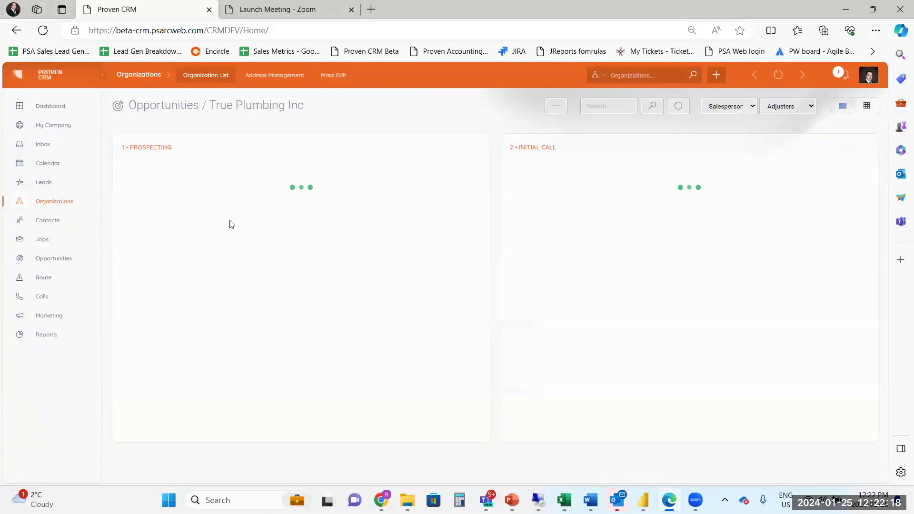
click(790, 107)
click(790, 129)
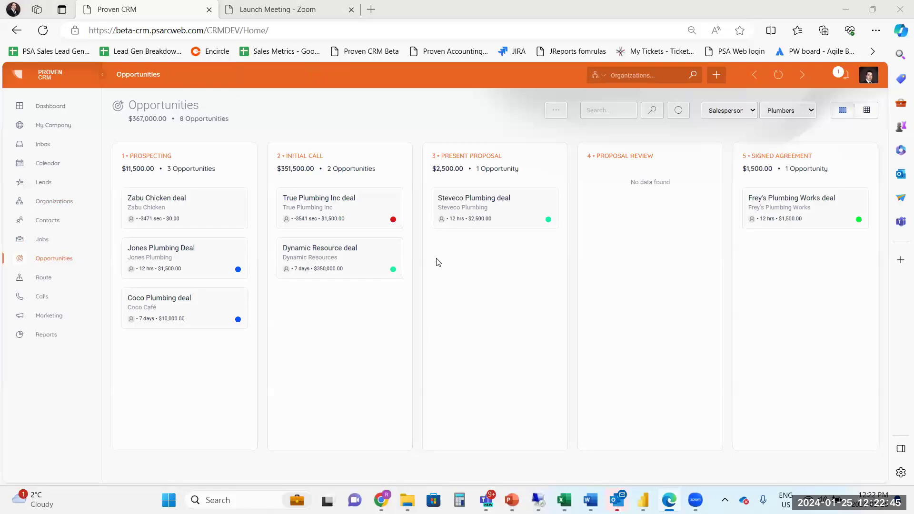
Open the details of the True Plumbing Inc deal in the Initial Call stage.
click(371, 268)
click(324, 218)
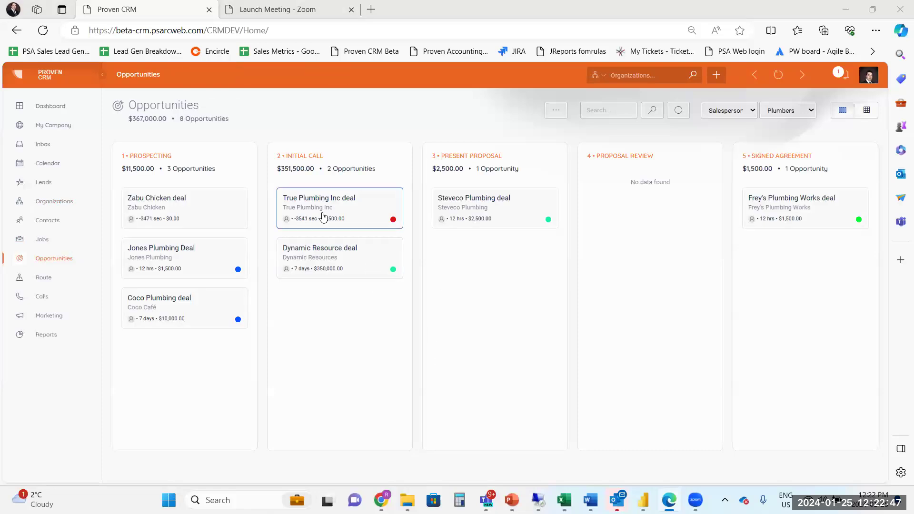
click(323, 211)
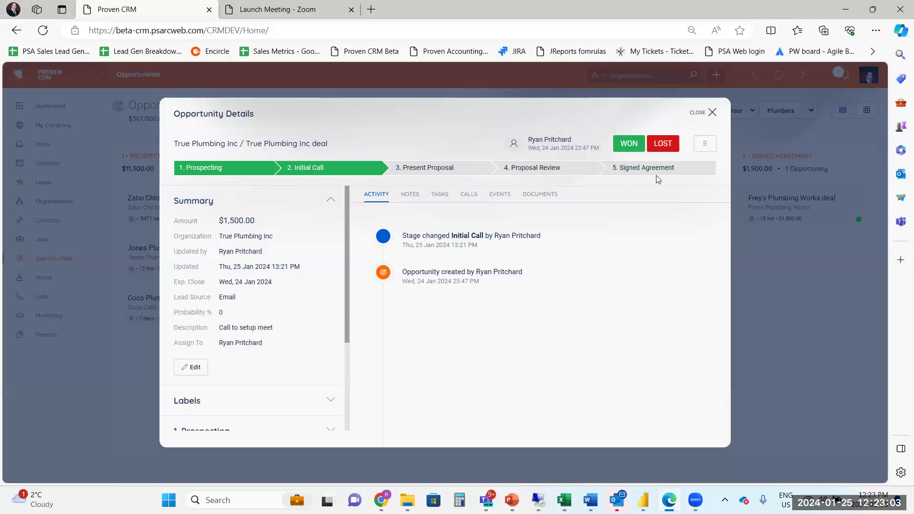
Add a note to the deal with subject Call Completed, topic MKT - Call and text "Completed Phone Call", and save it.
click(412, 197)
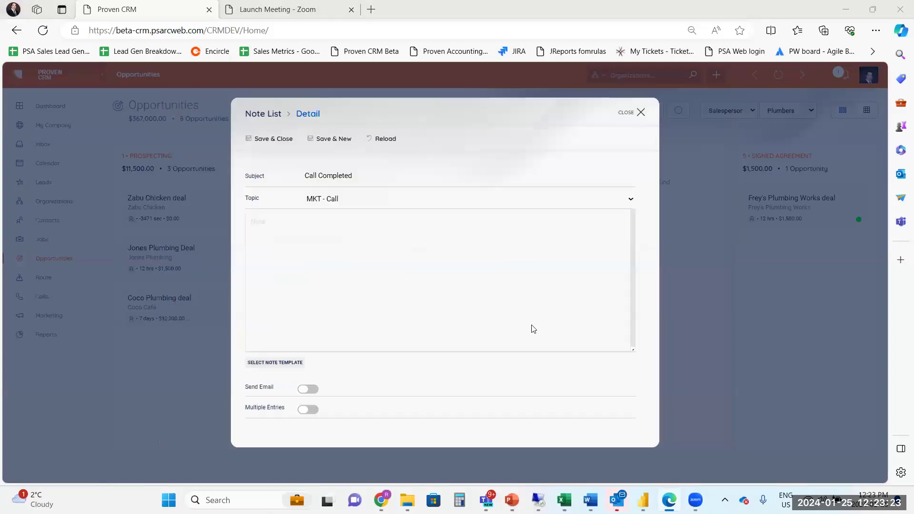
click(319, 257)
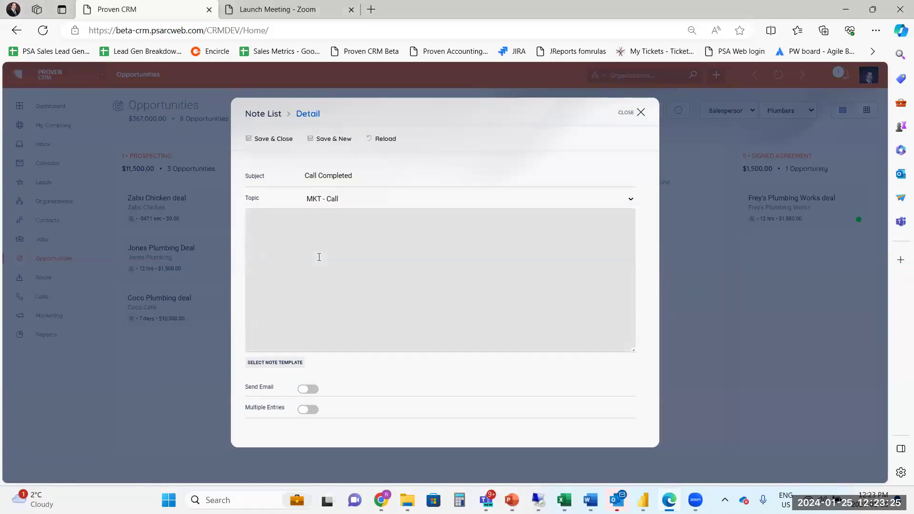
text(Completed PHone Cal)
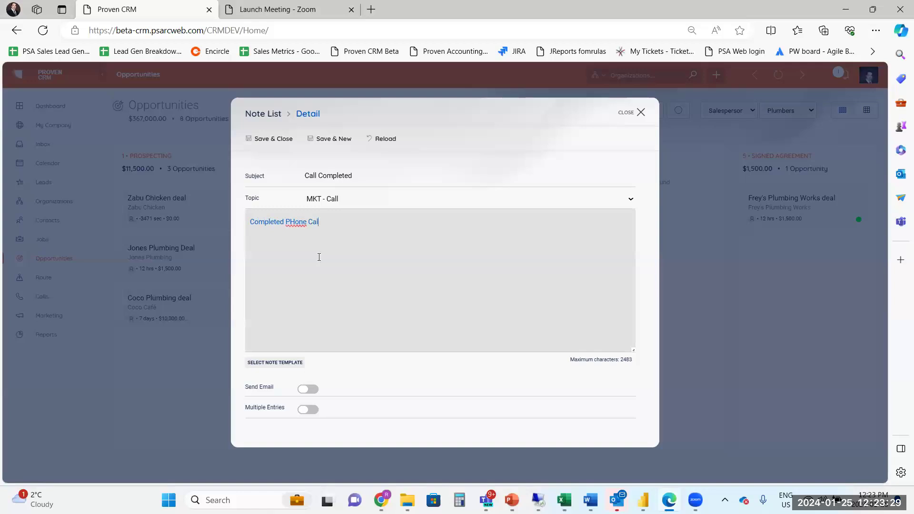
text(l)
key(Left)
key(Left)
key(Left)
key(Left)
key(BackSpace)
text(h)
click(283, 140)
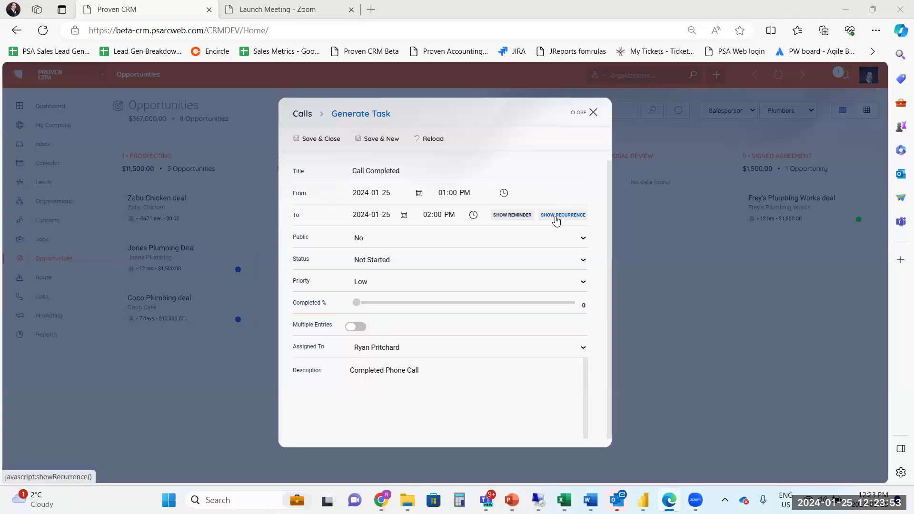
Show the reminder on the note's follow-up task, replace the description with "Onsite Visit" and save the task.
click(520, 215)
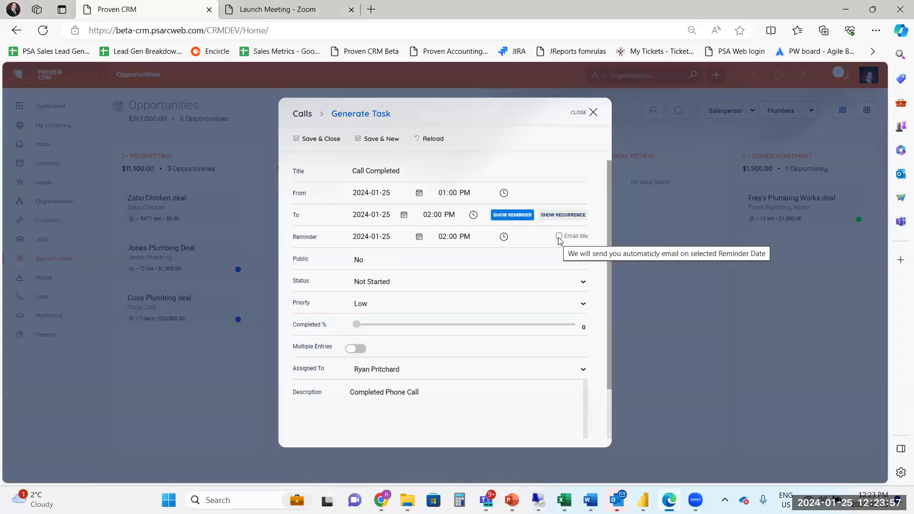
scroll(519, 305, down, 1)
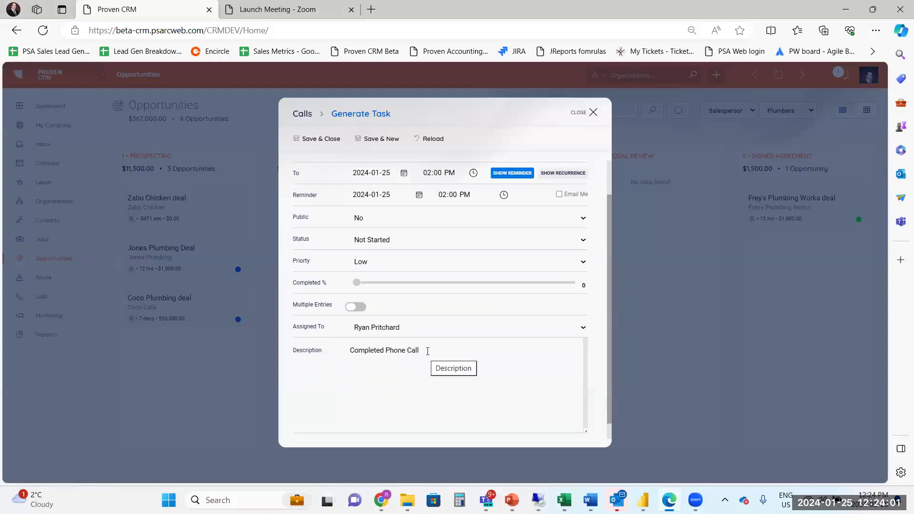
drag(426, 353, 348, 349)
key(BackSpace)
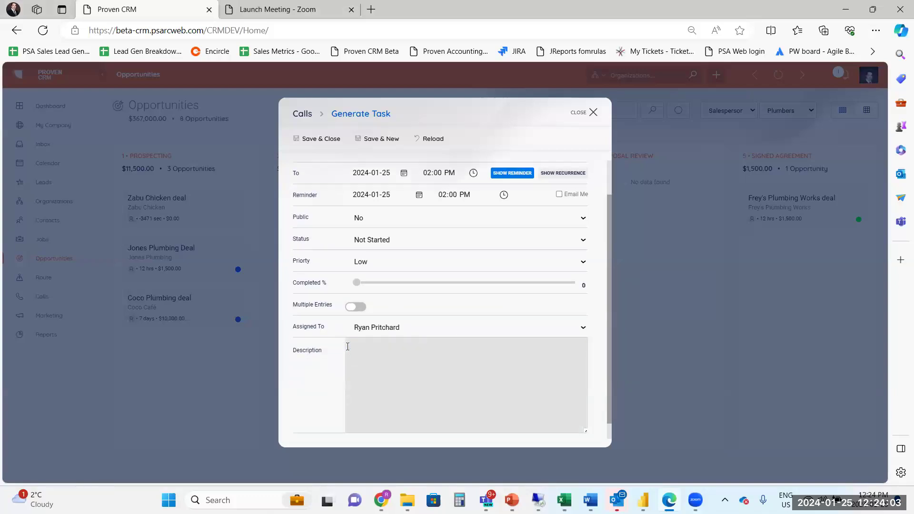
text(Onsite Visit)
click(317, 139)
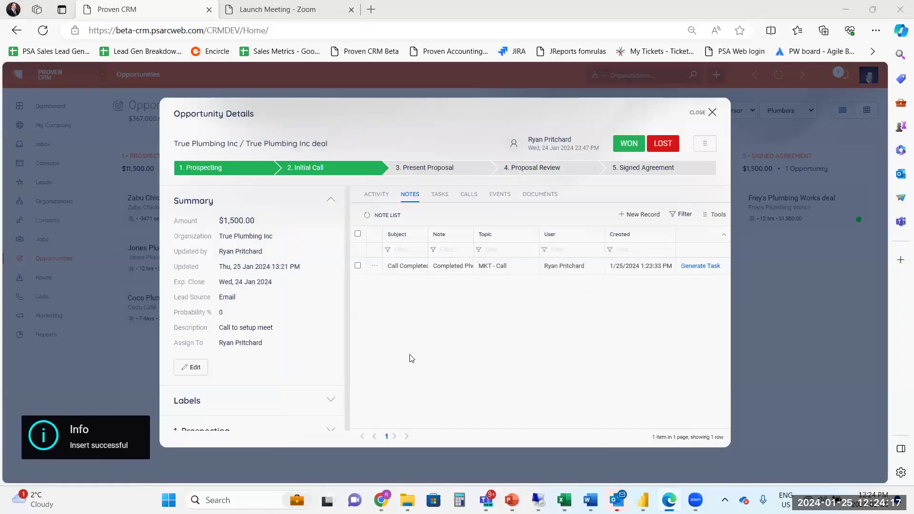
Review the True Plumbing Inc deal's activity timeline and close the opportunity details.
click(376, 195)
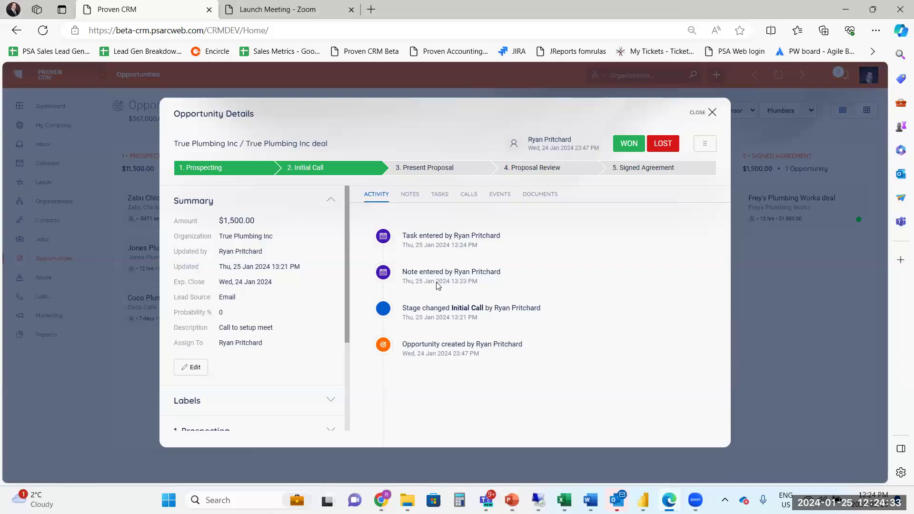
click(709, 114)
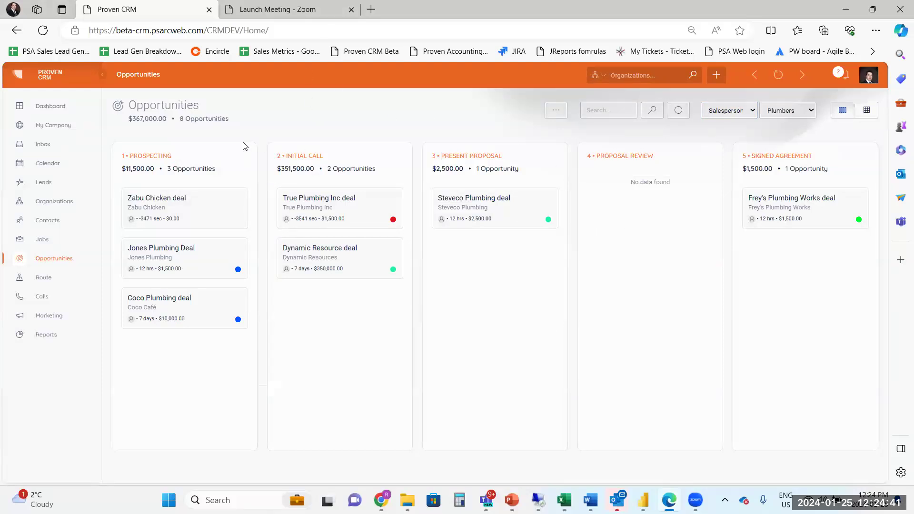
Display the opportunities in the grid view and group them by Stage.
click(873, 112)
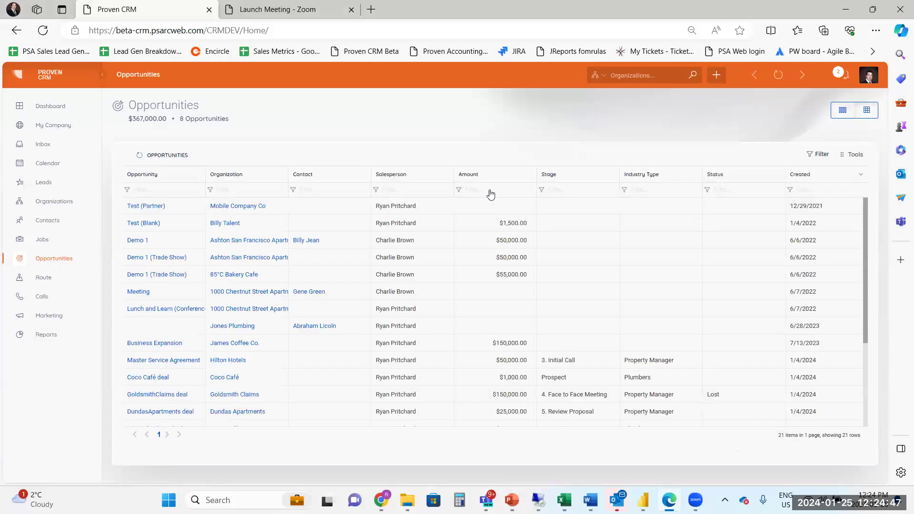
click(845, 155)
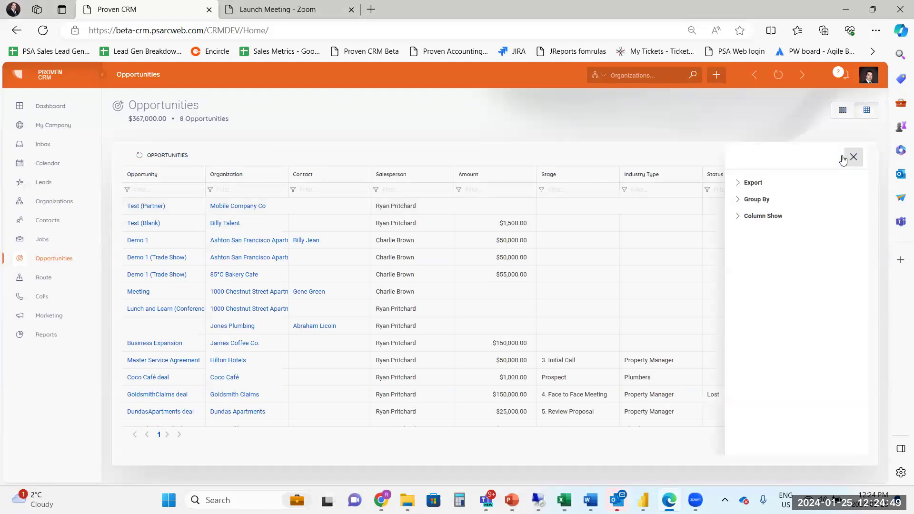
click(760, 199)
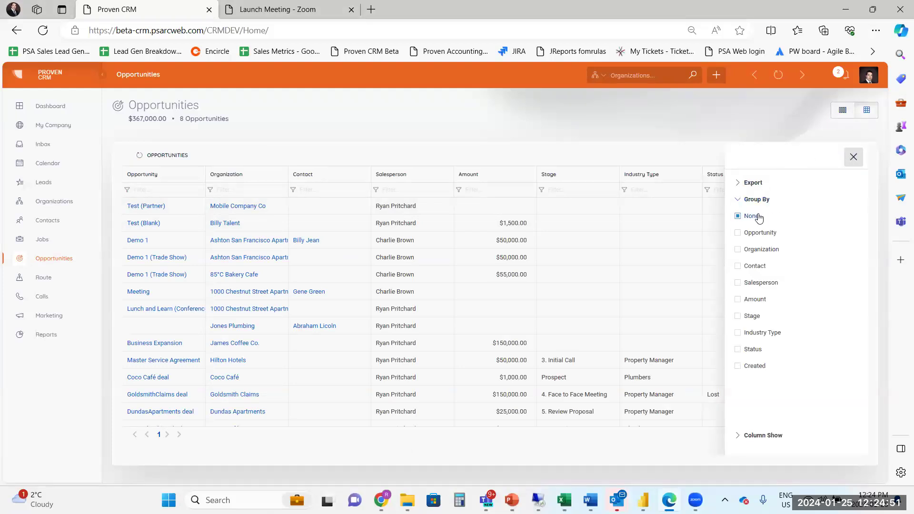
click(739, 316)
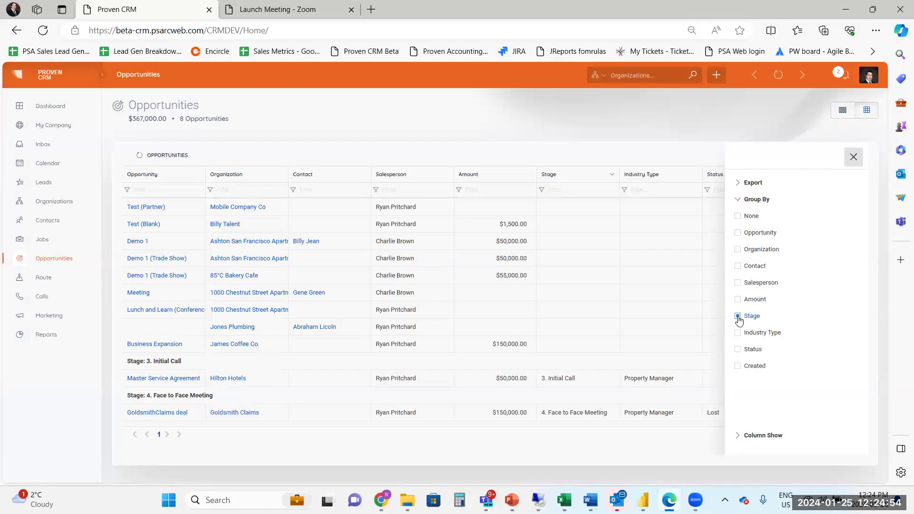
click(854, 157)
scroll(214, 305, down, 3)
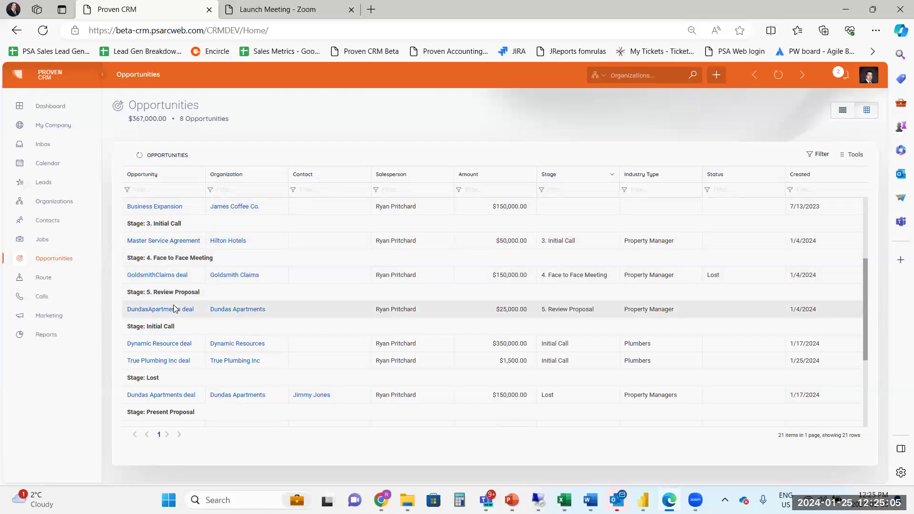
Look at the opportunities grid's filter criteria options and its available export formats.
click(831, 155)
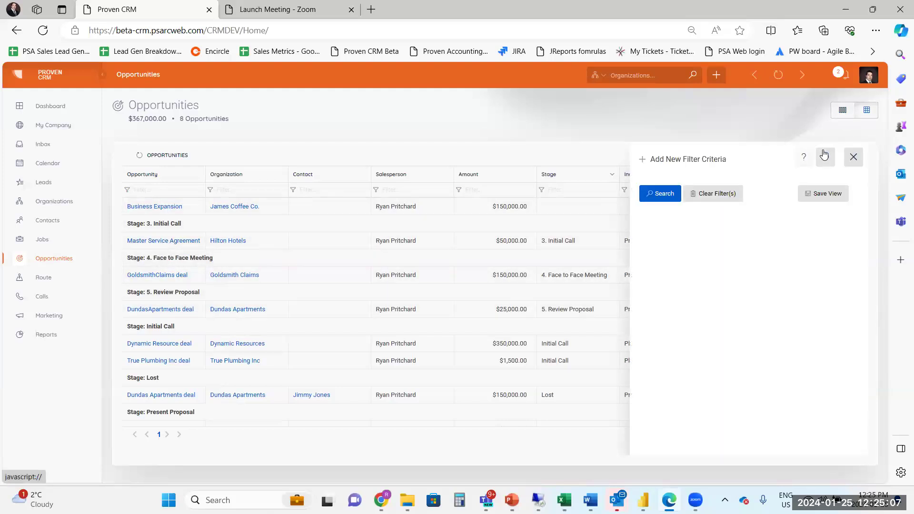
click(854, 158)
click(854, 158)
click(747, 185)
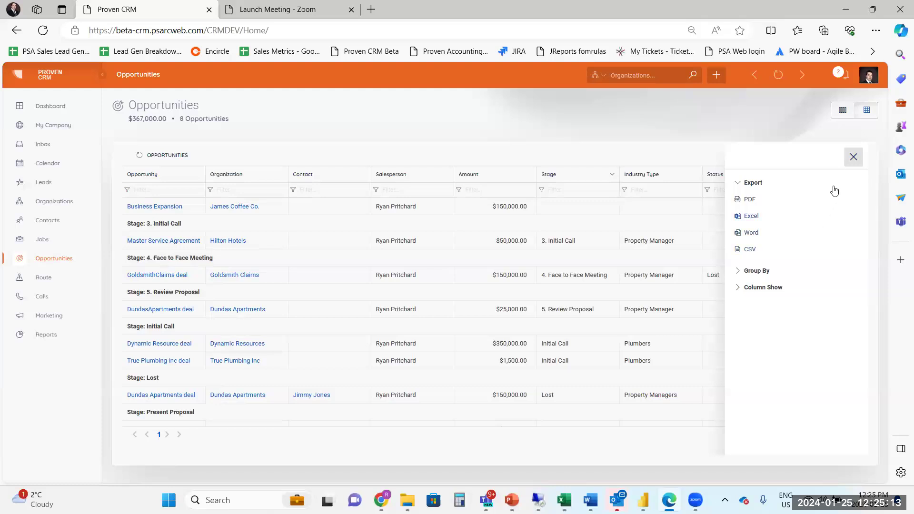
click(854, 163)
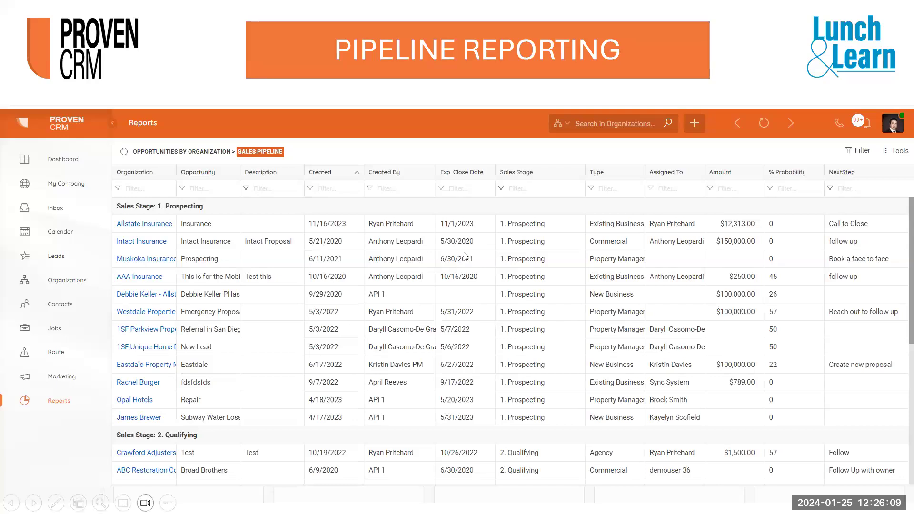
click(34, 503)
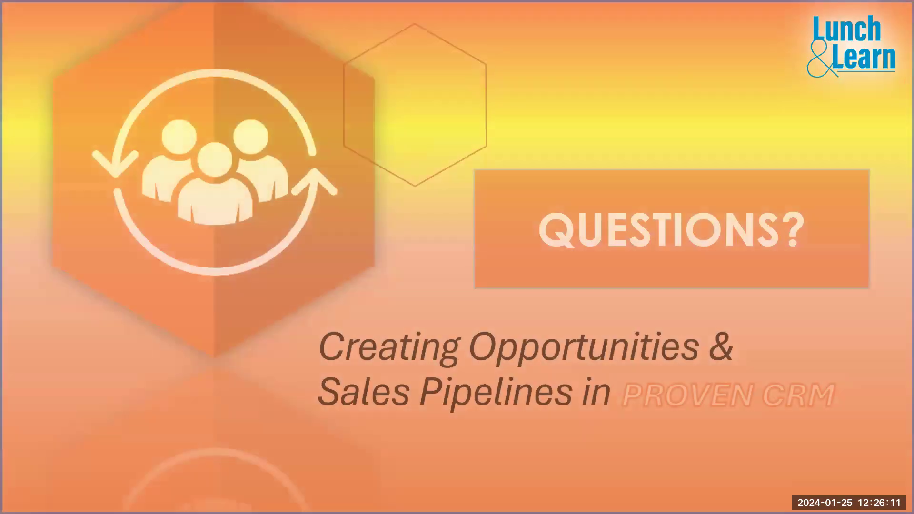